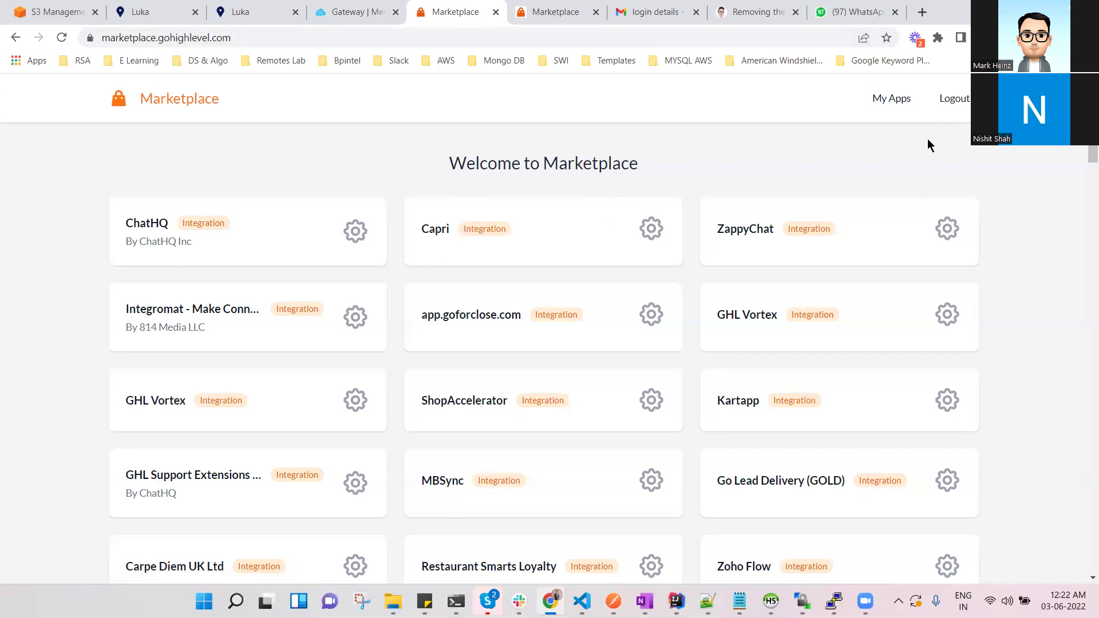
Open My Apps to list the private SMS-It app created Tue May 24 2022.
{"action": "left_click", "coordinate": [906, 99]}
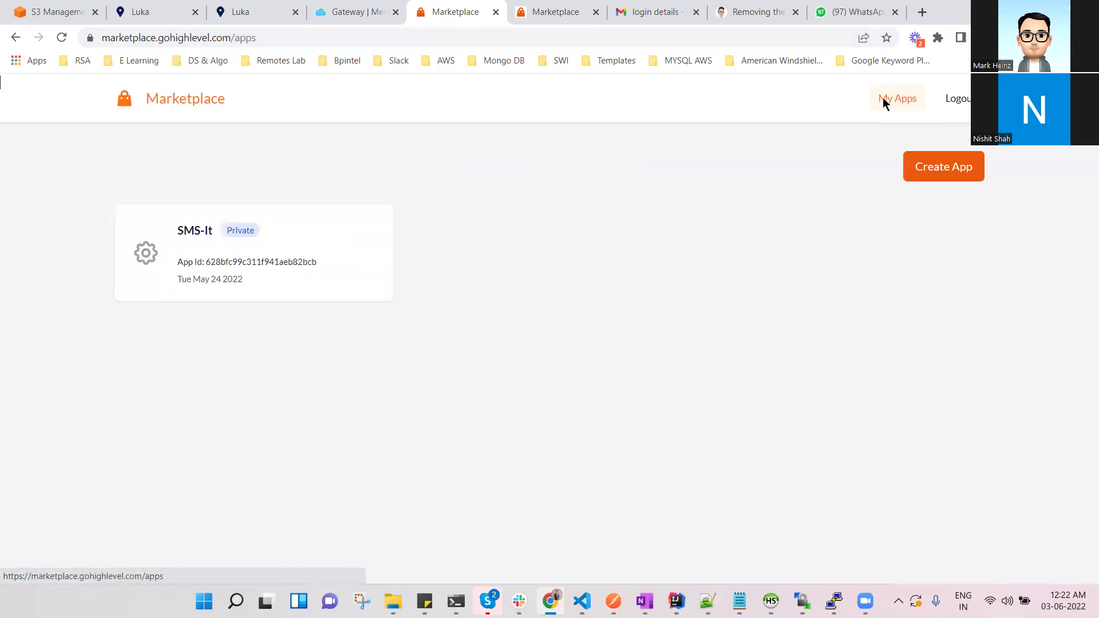
Open the SMS-It app card to view its conversation message scopes and redirect URL.
{"action": "left_click", "coordinate": [265, 255]}
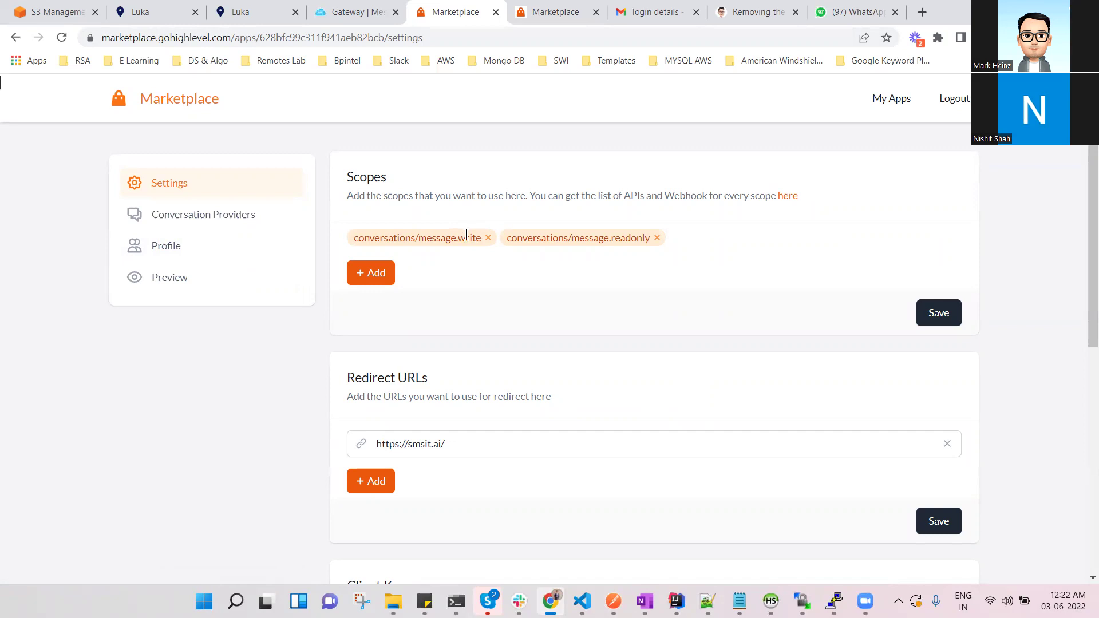
{"action": "scroll", "coordinate": [491, 406], "scroll_direction": "down", "scroll_amount": 1}
{"action": "scroll", "coordinate": [521, 429], "scroll_direction": "up", "scroll_amount": 1}
Check the SMS-IT provider's SMS type and delivery URL, then switch to the Gateway and Local Centric tabs.
{"action": "left_click", "coordinate": [232, 226]}
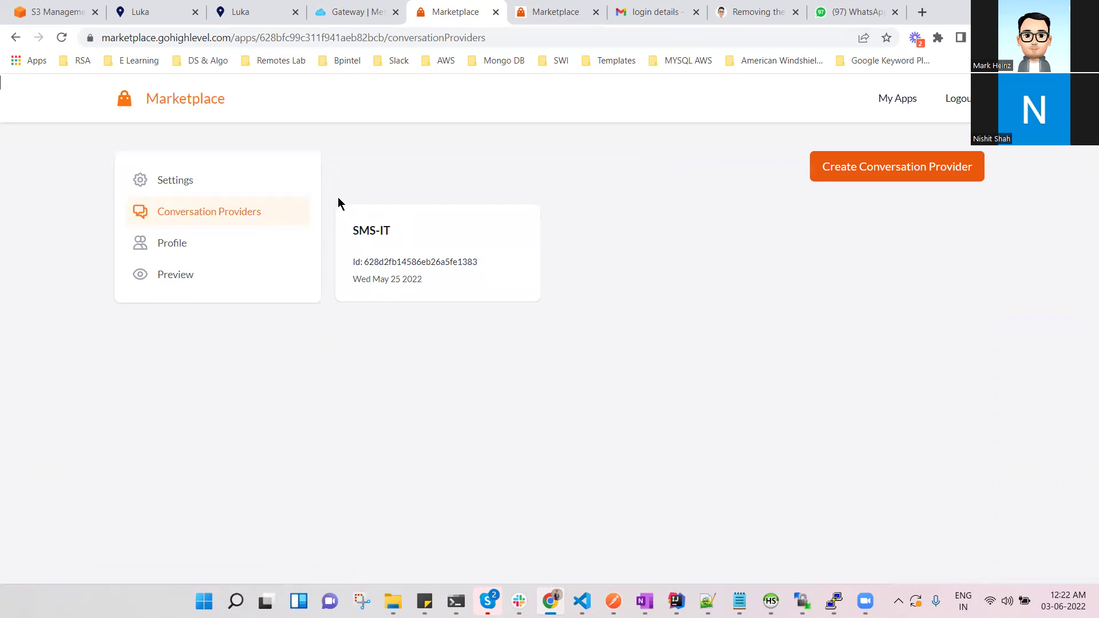
{"action": "left_click", "coordinate": [405, 233]}
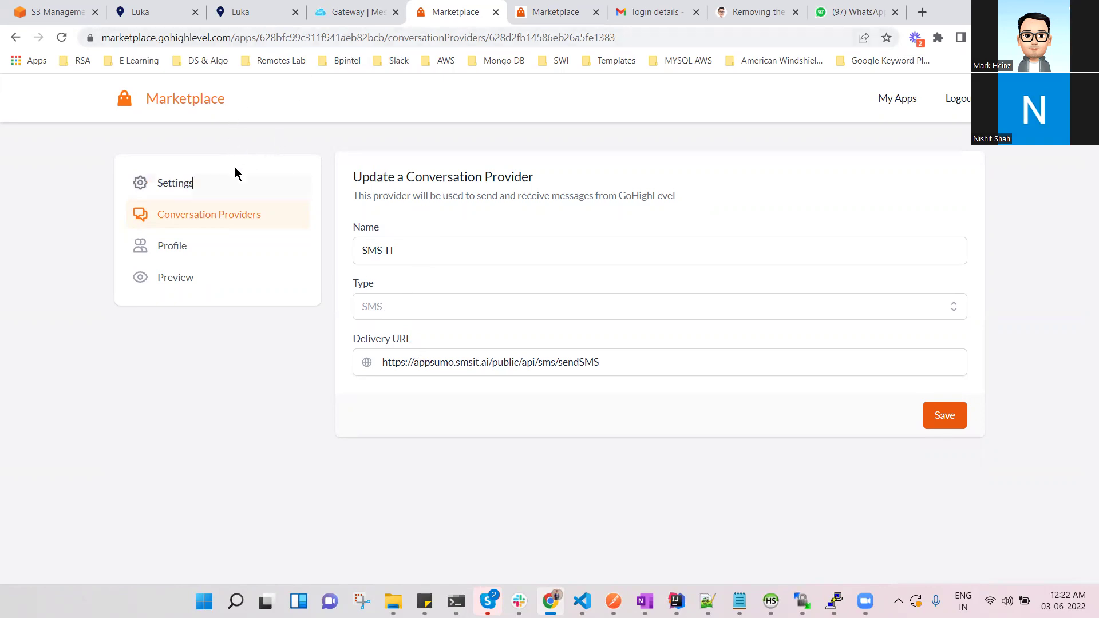
{"action": "left_click", "coordinate": [199, 182]}
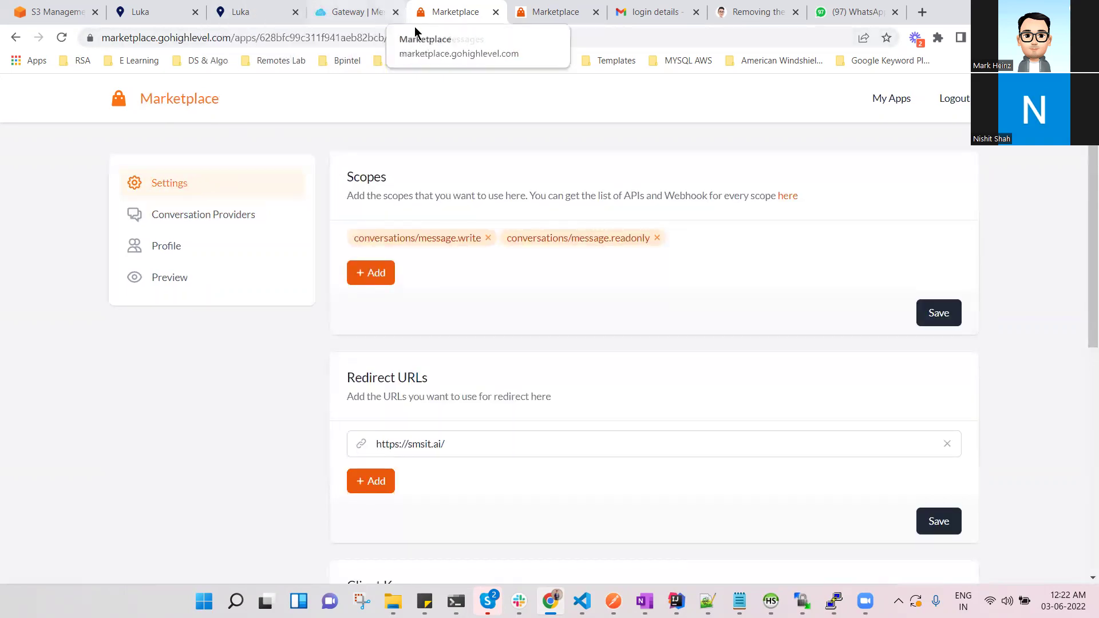
{"action": "left_click", "coordinate": [352, 13]}
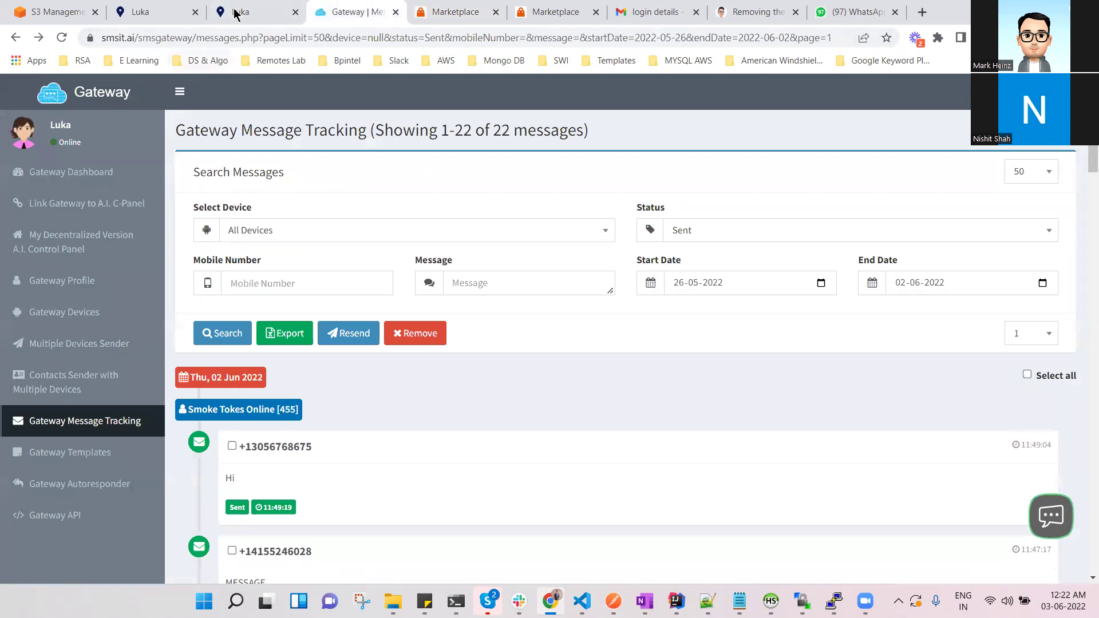
{"action": "left_click", "coordinate": [154, 12]}
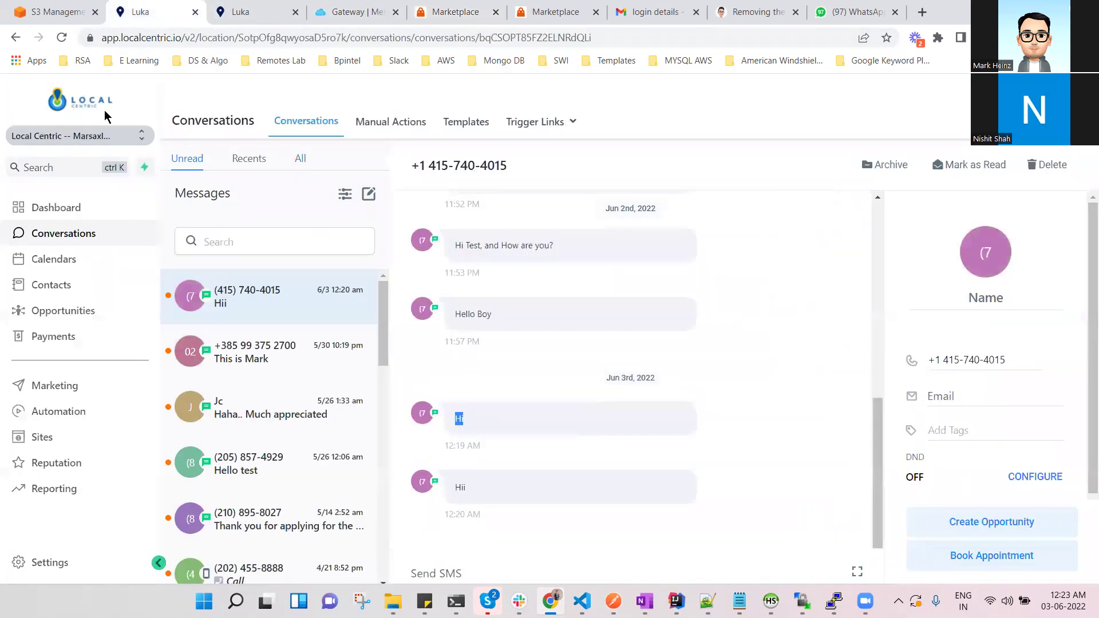
In the Test Test conversation, send the SMS 'Hi Test, How are you? All good from your end?'.
{"action": "left_click", "coordinate": [267, 10]}
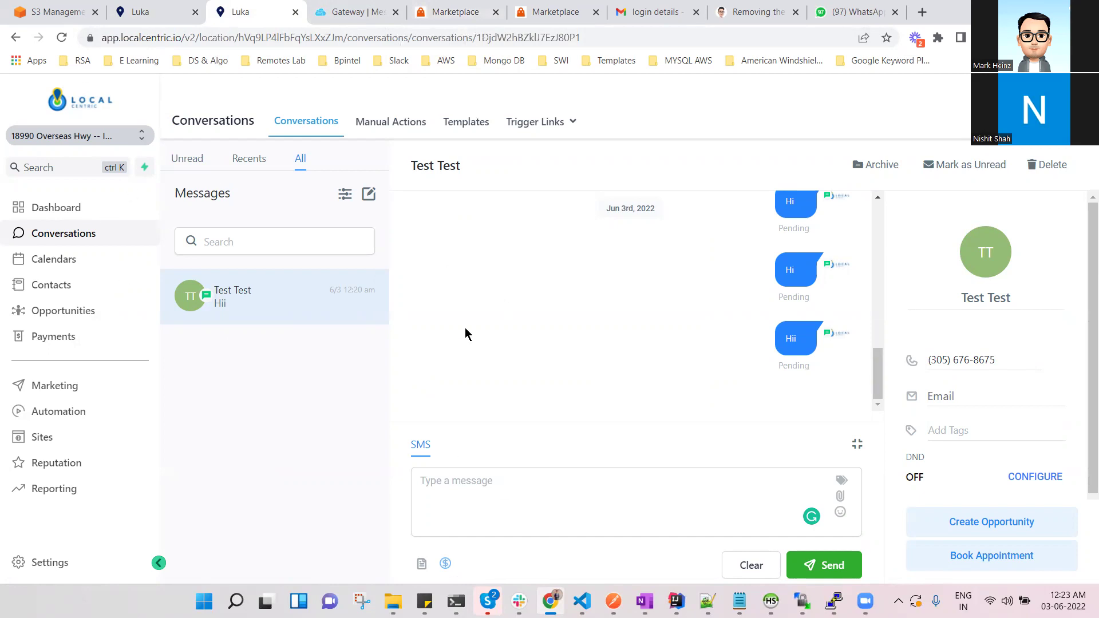
{"action": "left_click", "coordinate": [509, 495]}
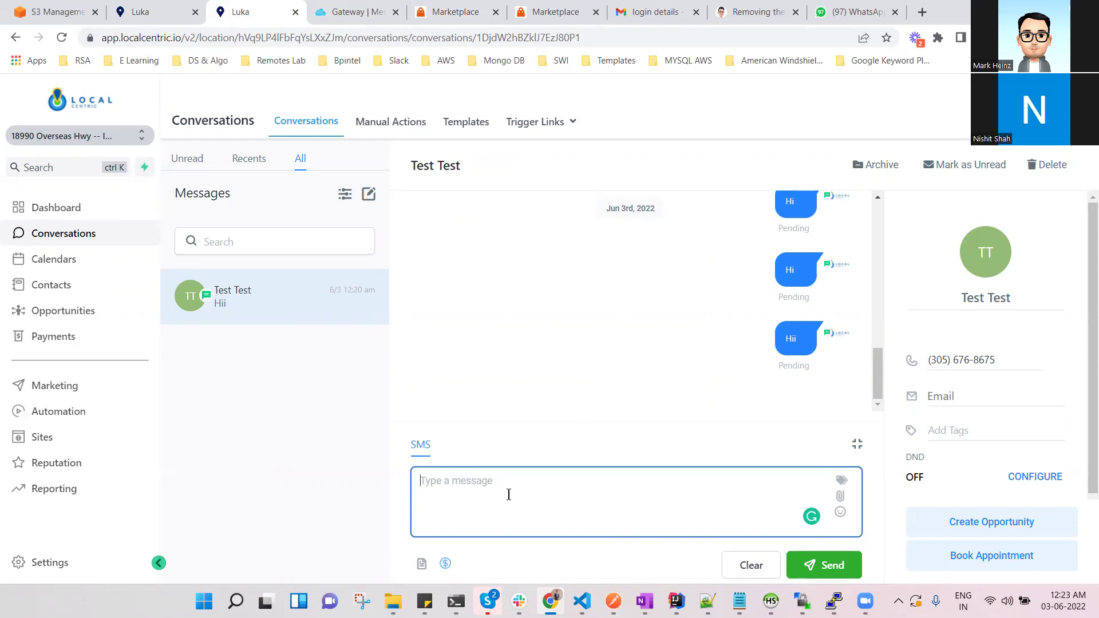
{"action": "left_click_drag", "start_coordinate": [944, 299], "coordinate": [1012, 298]}
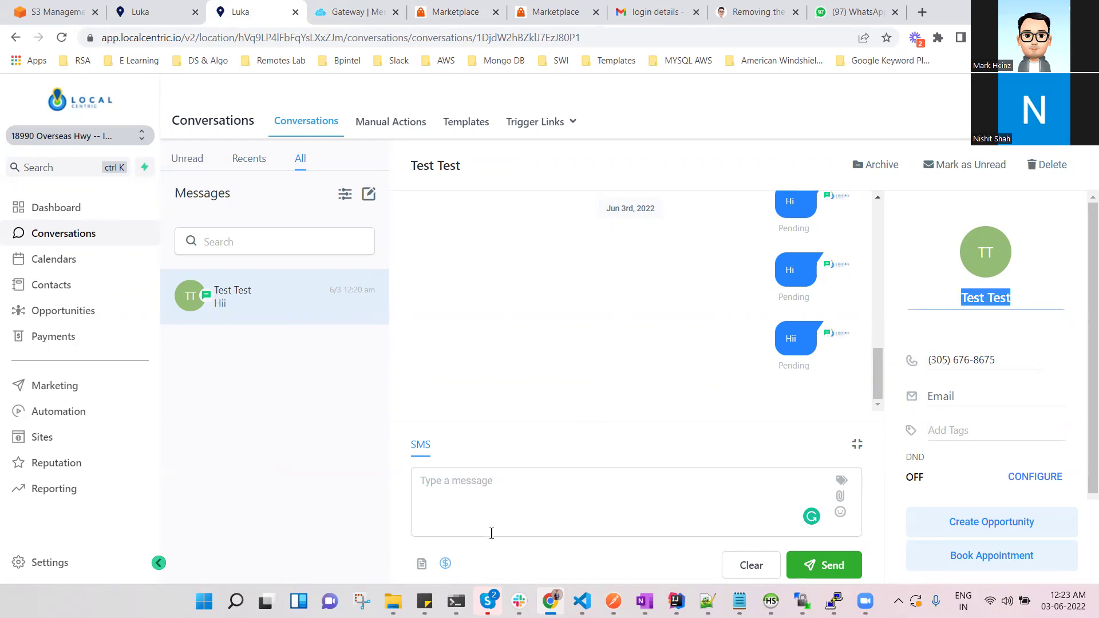
{"action": "left_click", "coordinate": [519, 506]}
{"action": "type", "text": "H"}
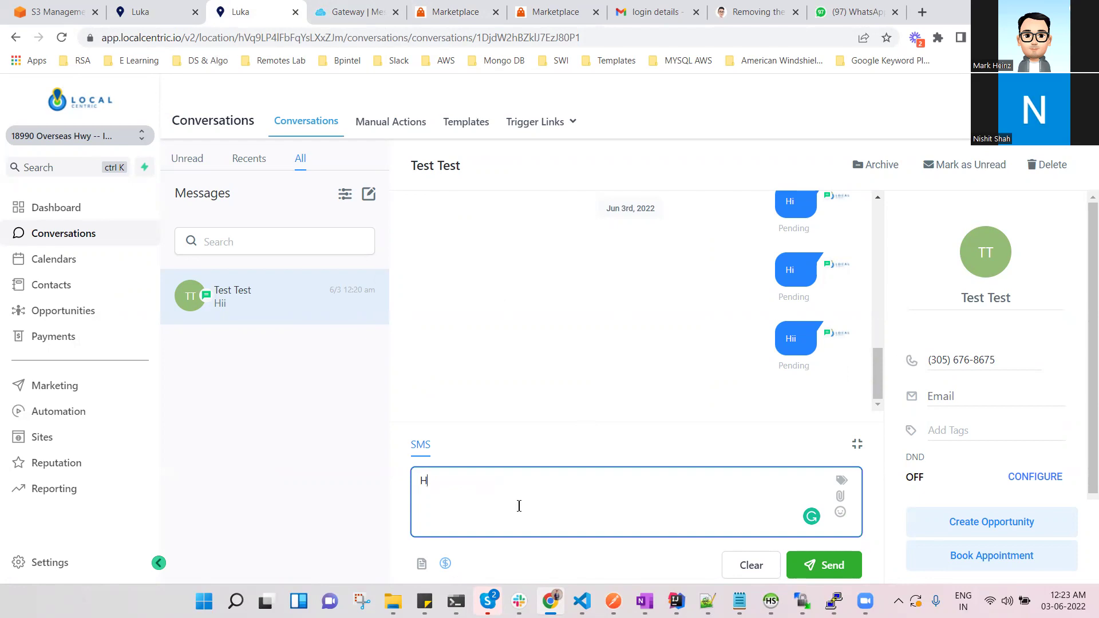
{"action": "type", "text": "i Test, How are you"}
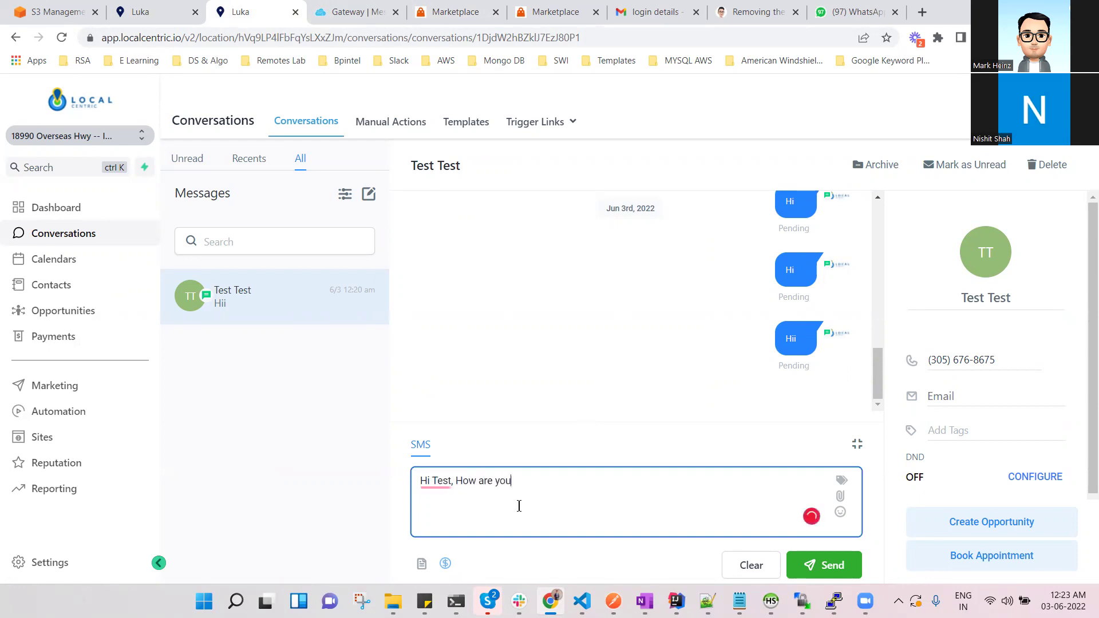
{"action": "type", "text": "? All good from your end?"}
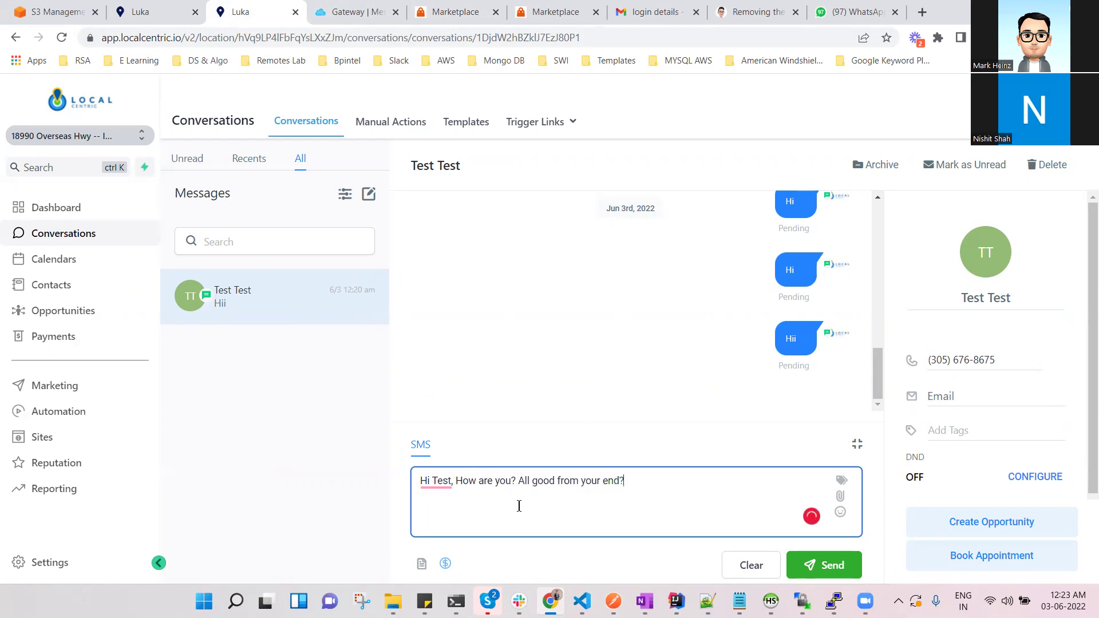
{"action": "key", "text": "Return"}
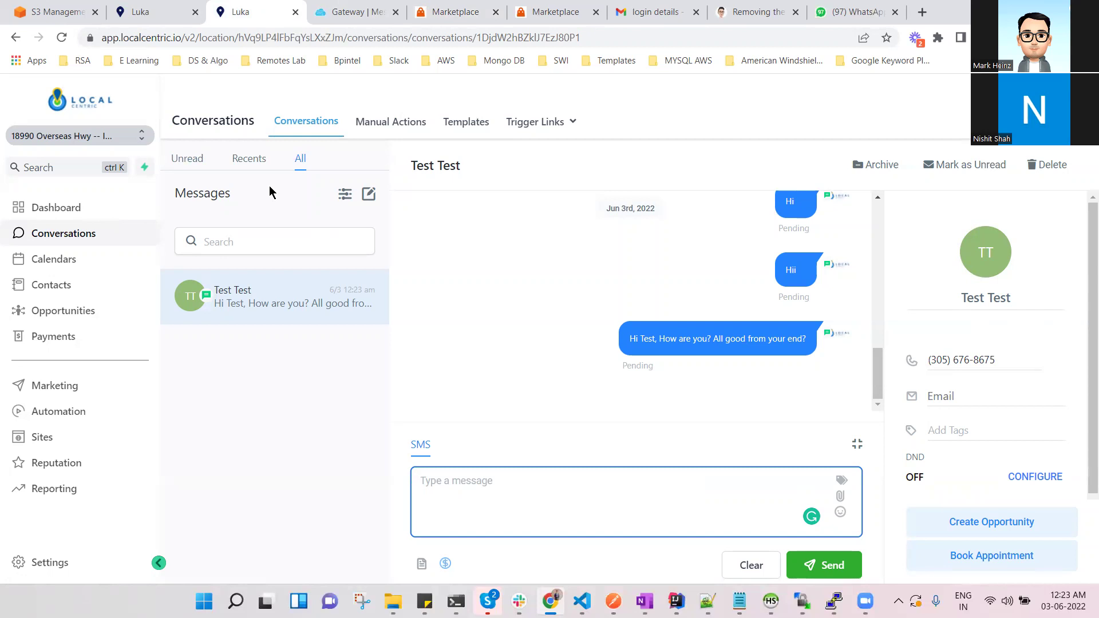
Reload the receiving location's conversations to fetch the newly sent message.
{"action": "left_click", "coordinate": [632, 334]}
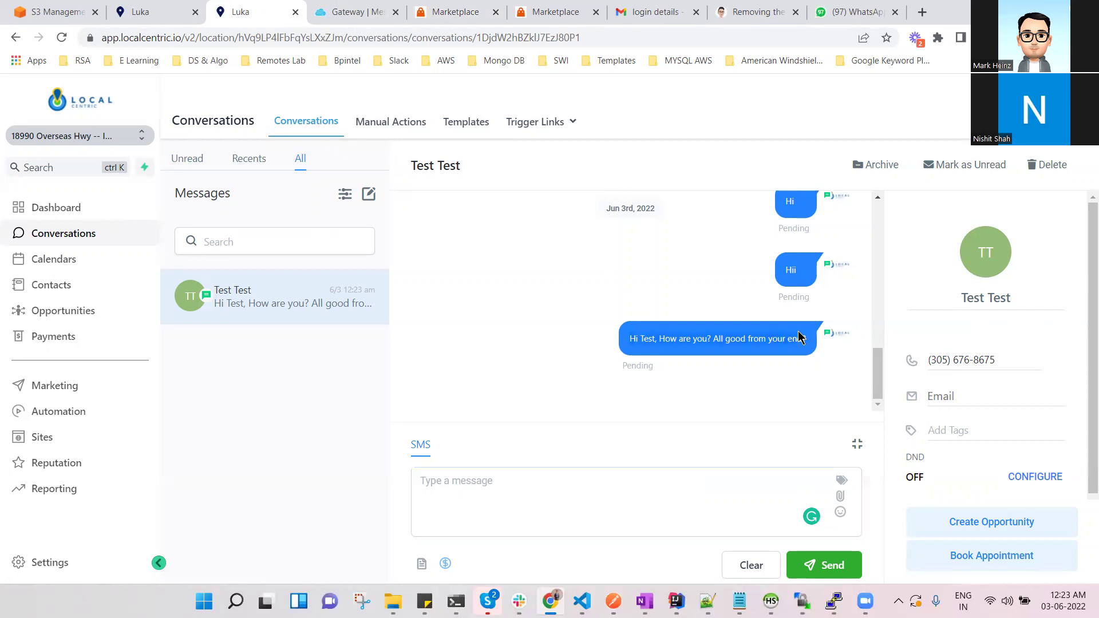
{"action": "left_click", "coordinate": [161, 22]}
{"action": "left_click", "coordinate": [601, 465]}
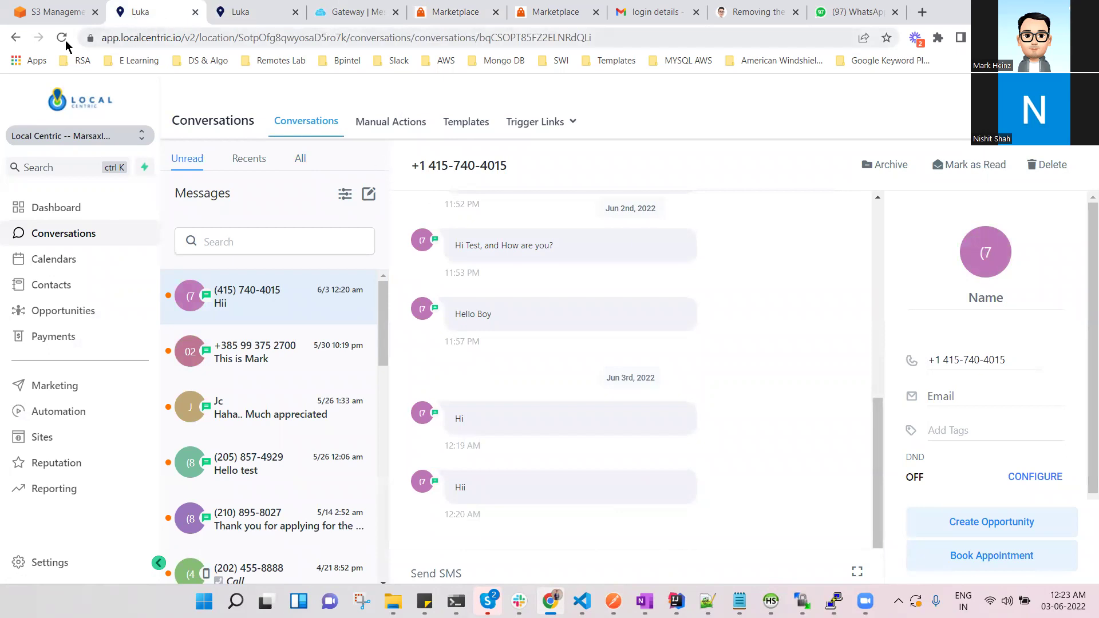
{"action": "left_click", "coordinate": [261, 13]}
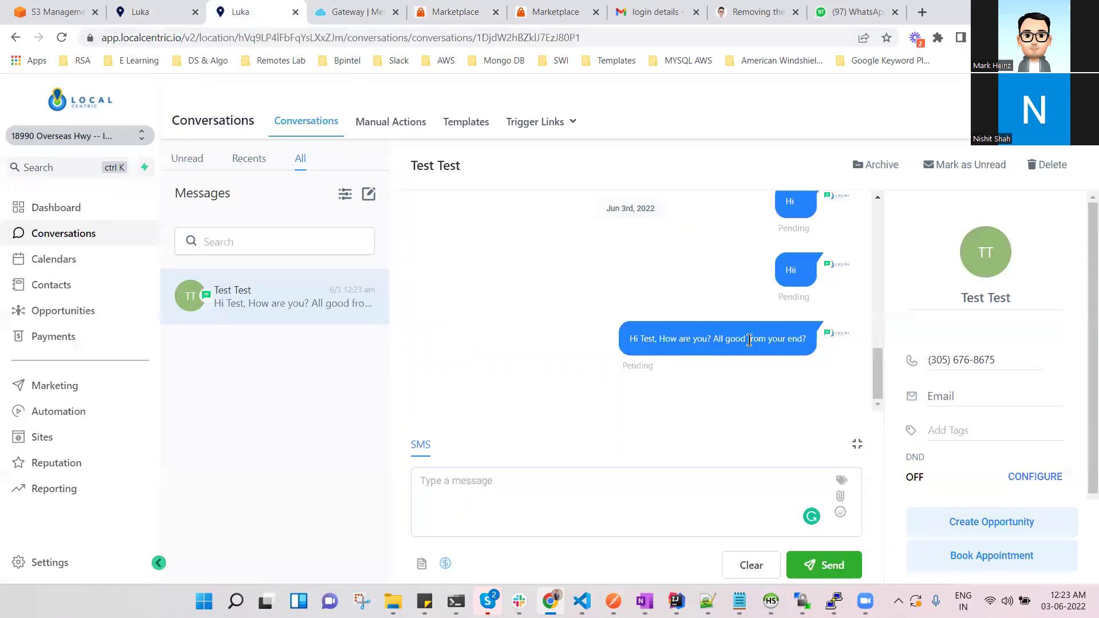
{"action": "left_click", "coordinate": [127, 9]}
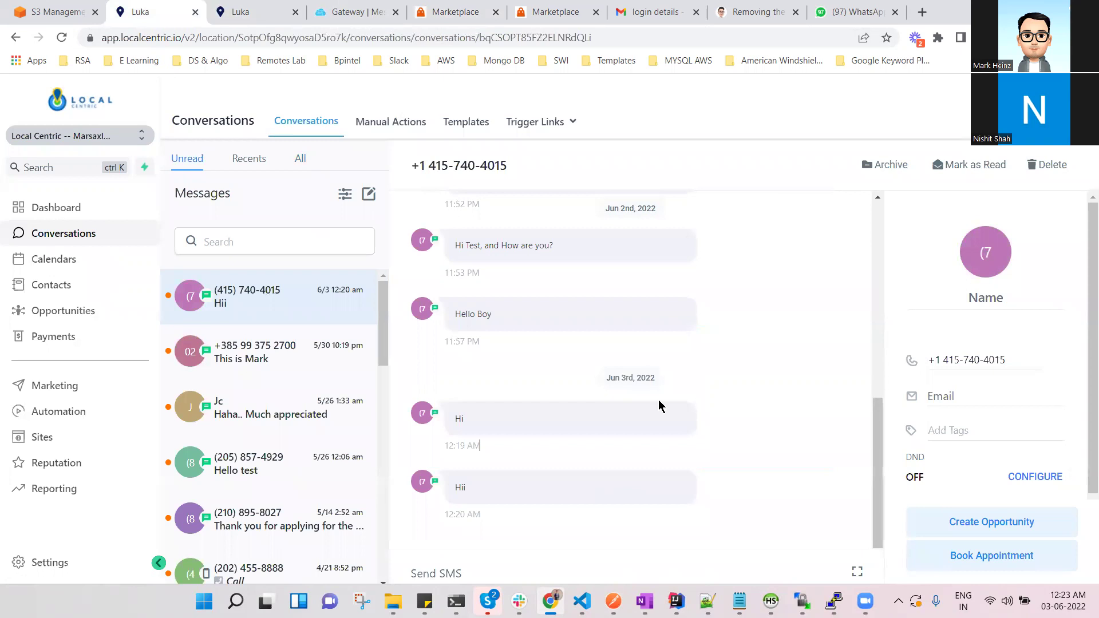
{"action": "left_click", "coordinate": [61, 38]}
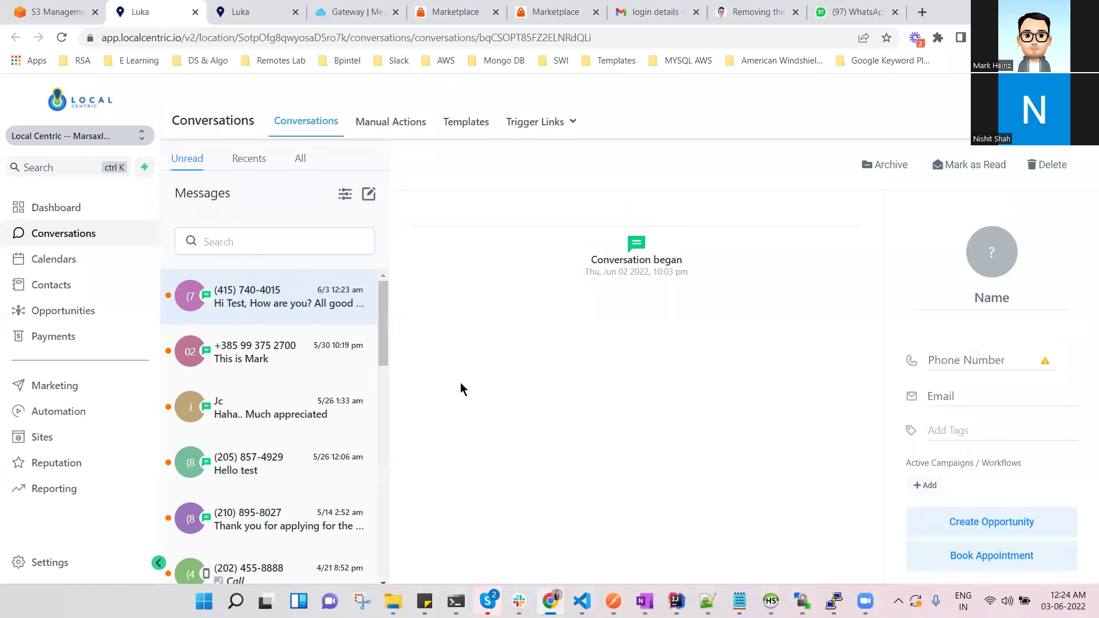
Open the top conversation and highlight the newly received 'Hi Test' message.
{"action": "left_click", "coordinate": [249, 307]}
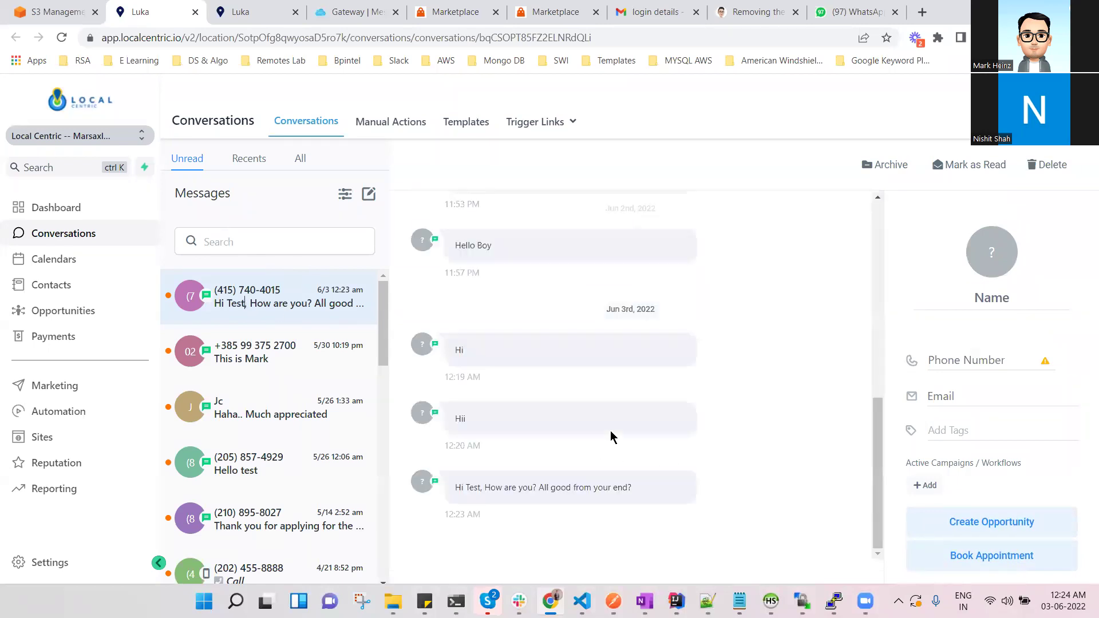
{"action": "left_click_drag", "start_coordinate": [455, 487], "coordinate": [577, 489]}
{"action": "left_click_drag", "start_coordinate": [576, 488], "coordinate": [632, 488]}
{"action": "left_click", "coordinate": [272, 12]}
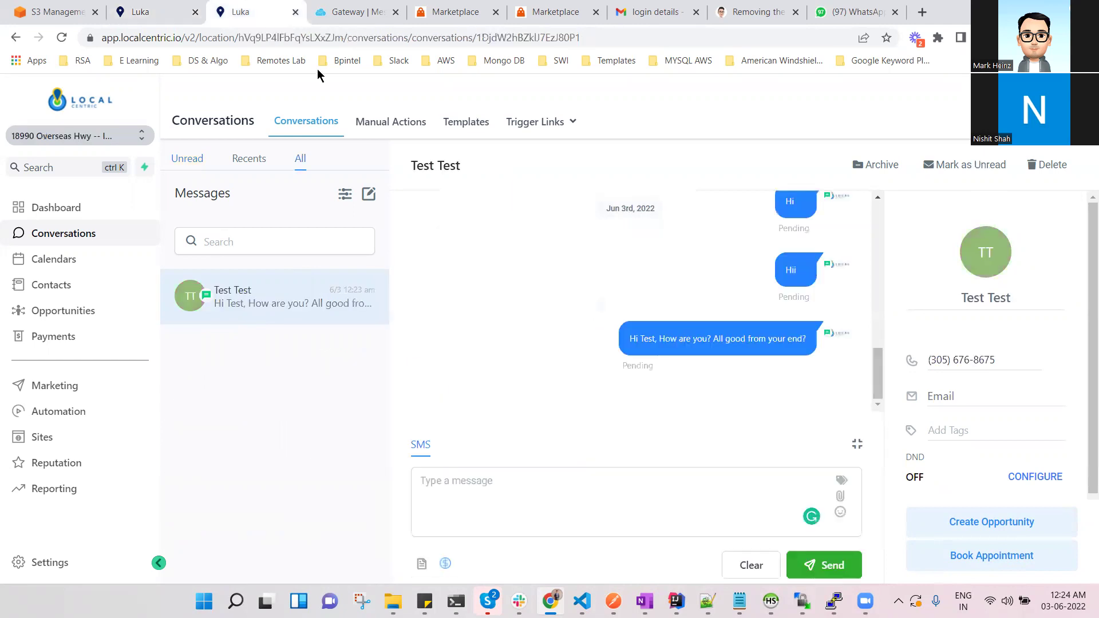
{"action": "left_click", "coordinate": [167, 9]}
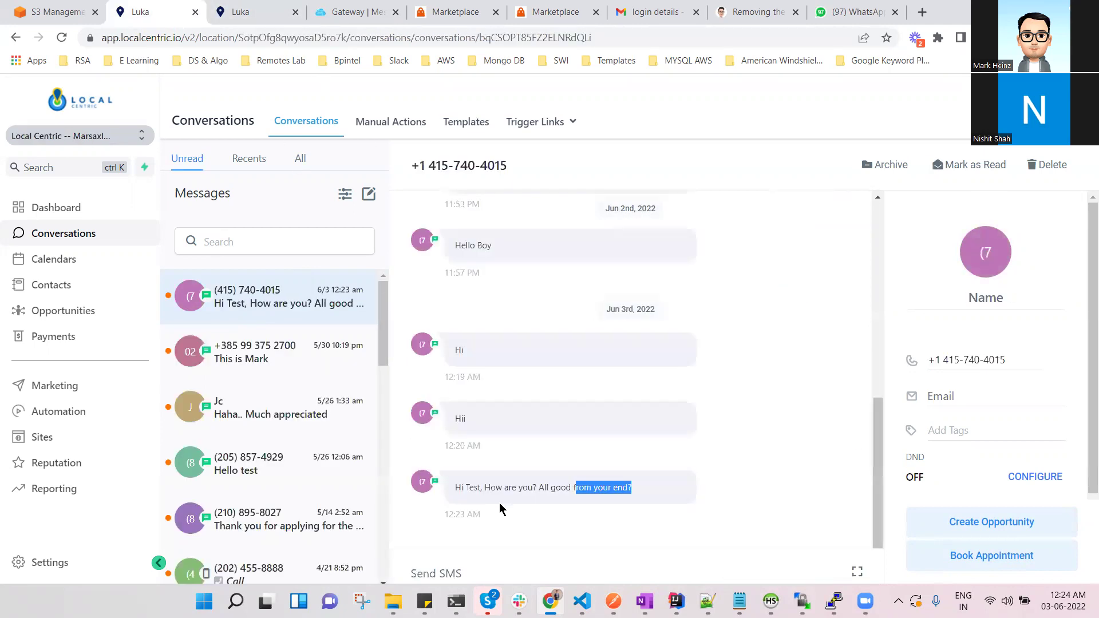
{"action": "triple_click", "coordinate": [496, 488]}
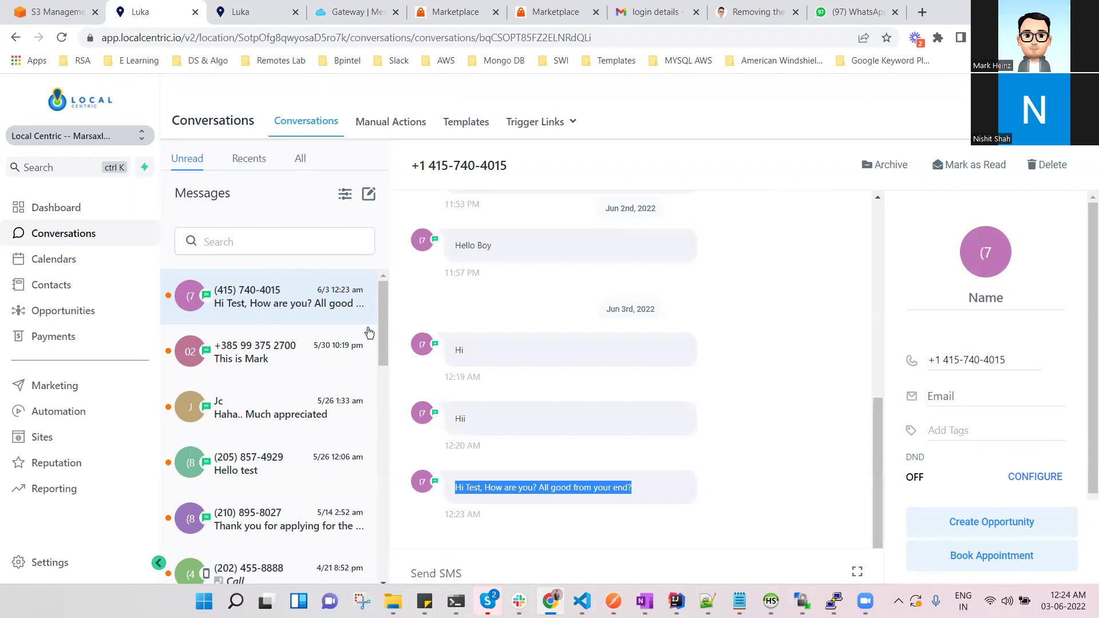
Go to the SMS-iT Gateway's Message Tracking page listing the sent messages.
{"action": "left_click", "coordinate": [351, 10]}
{"action": "scroll", "coordinate": [373, 194], "scroll_direction": "down", "scroll_amount": 1}
{"action": "scroll", "coordinate": [258, 160], "scroll_direction": "up", "scroll_amount": 1}
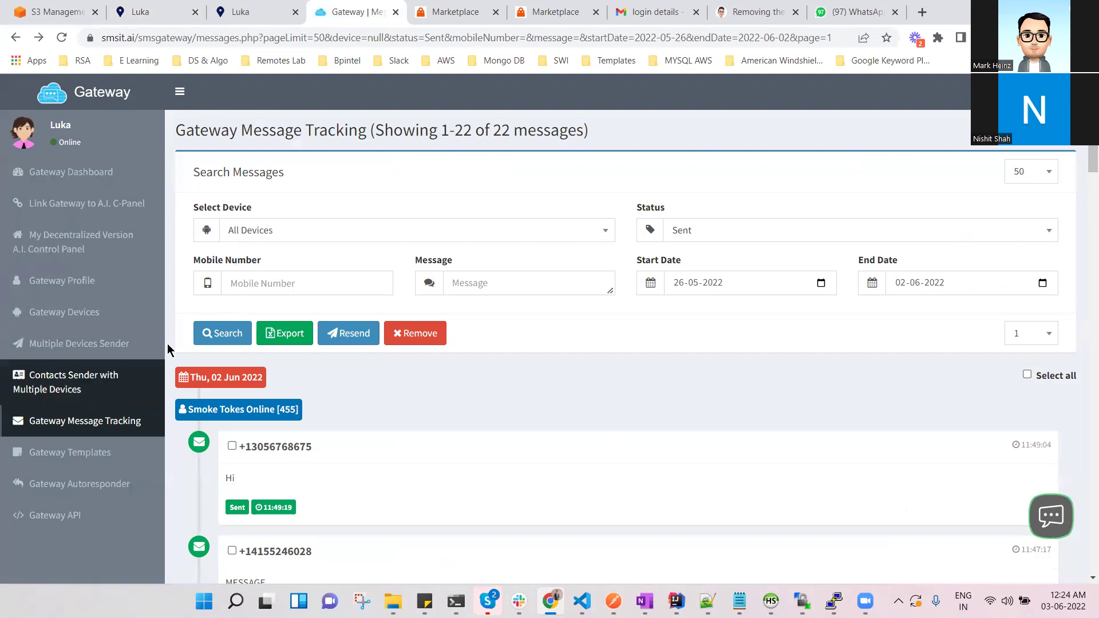
Reload message tracking, highlight the newly sent message, then return to the Gateway dashboard.
{"action": "left_click", "coordinate": [63, 37]}
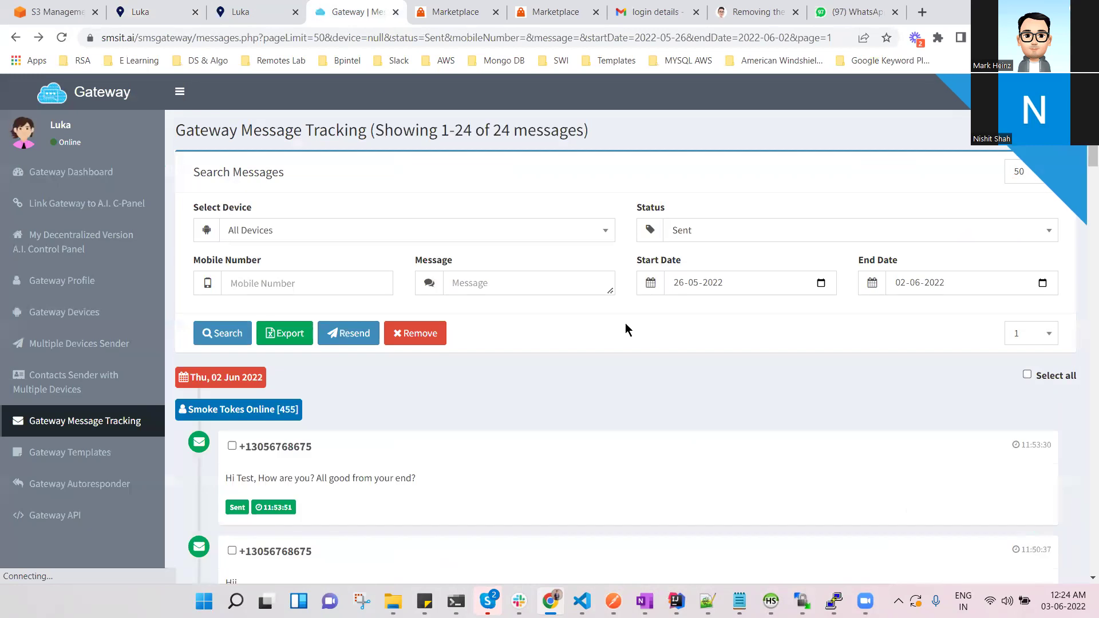
{"action": "scroll", "coordinate": [647, 335], "scroll_direction": "down", "scroll_amount": 1}
{"action": "left_click_drag", "start_coordinate": [227, 406], "coordinate": [430, 407]}
{"action": "left_click", "coordinate": [321, 408]}
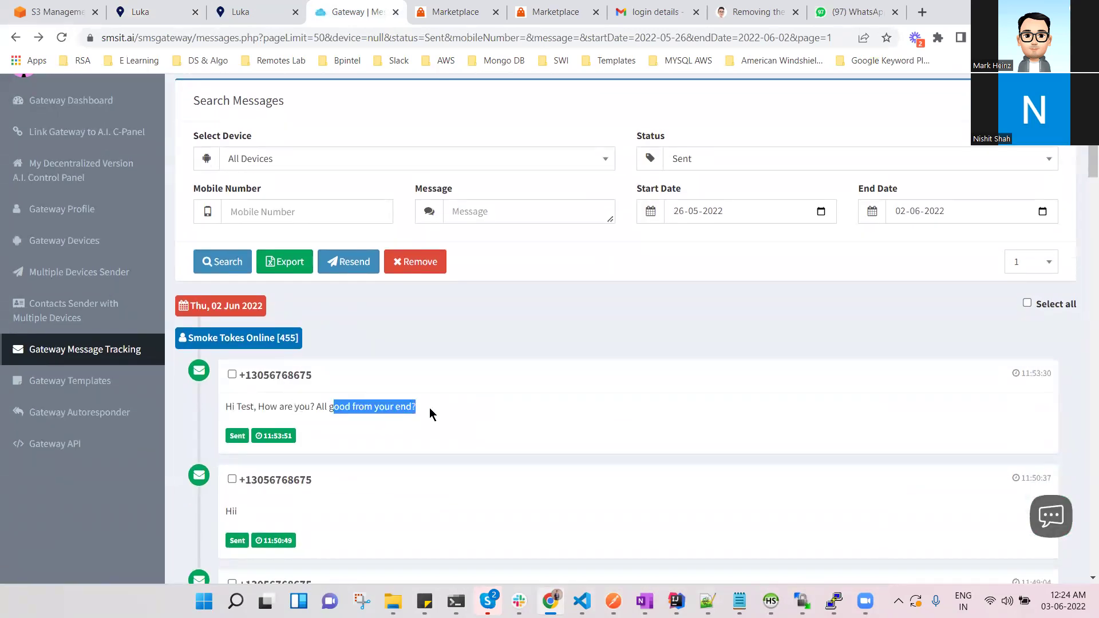
{"action": "left_click", "coordinate": [429, 407]}
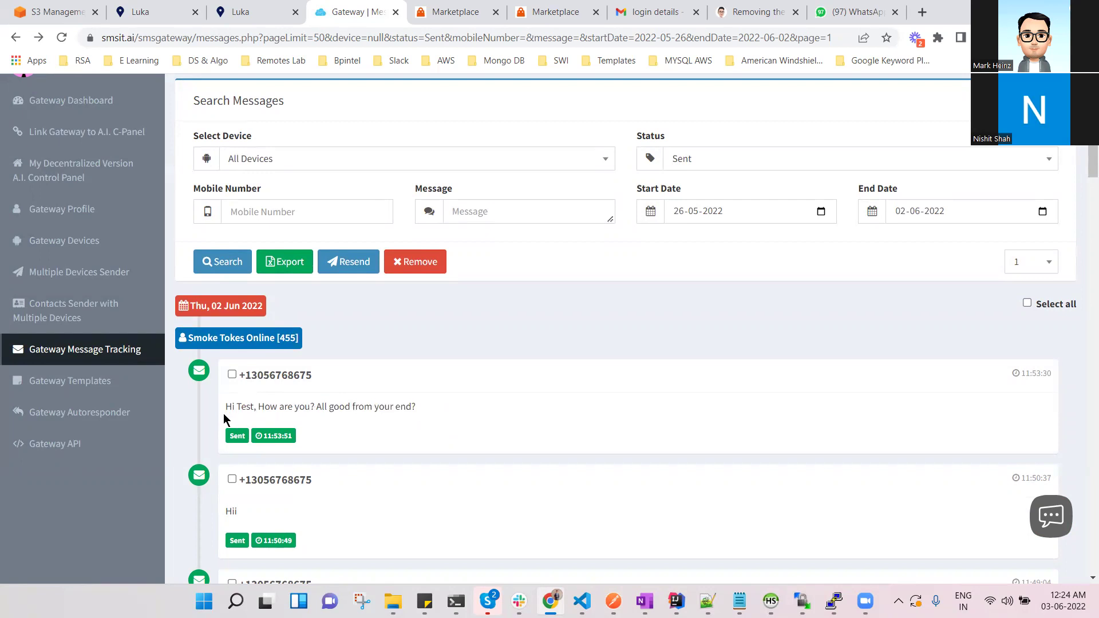
{"action": "left_click_drag", "start_coordinate": [287, 413], "coordinate": [418, 408]}
{"action": "left_click", "coordinate": [419, 405]}
{"action": "scroll", "coordinate": [228, 139], "scroll_direction": "up", "scroll_amount": 2}
{"action": "left_click", "coordinate": [87, 102]}
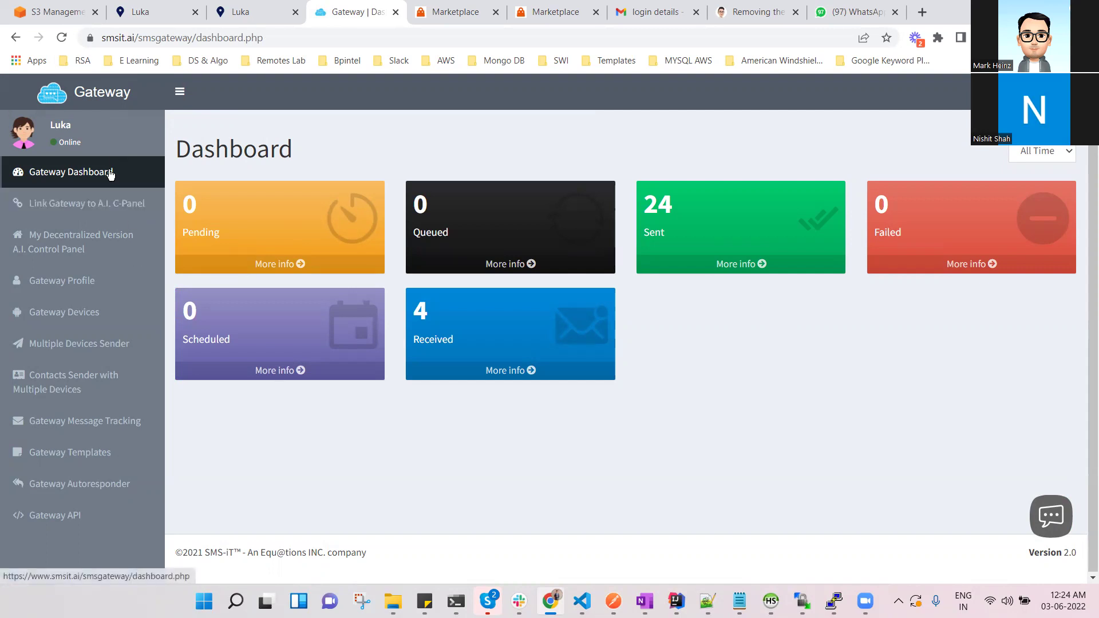
Open the My Decentralized Version A.I. Control Panel and scroll through it.
{"action": "left_click", "coordinate": [98, 249]}
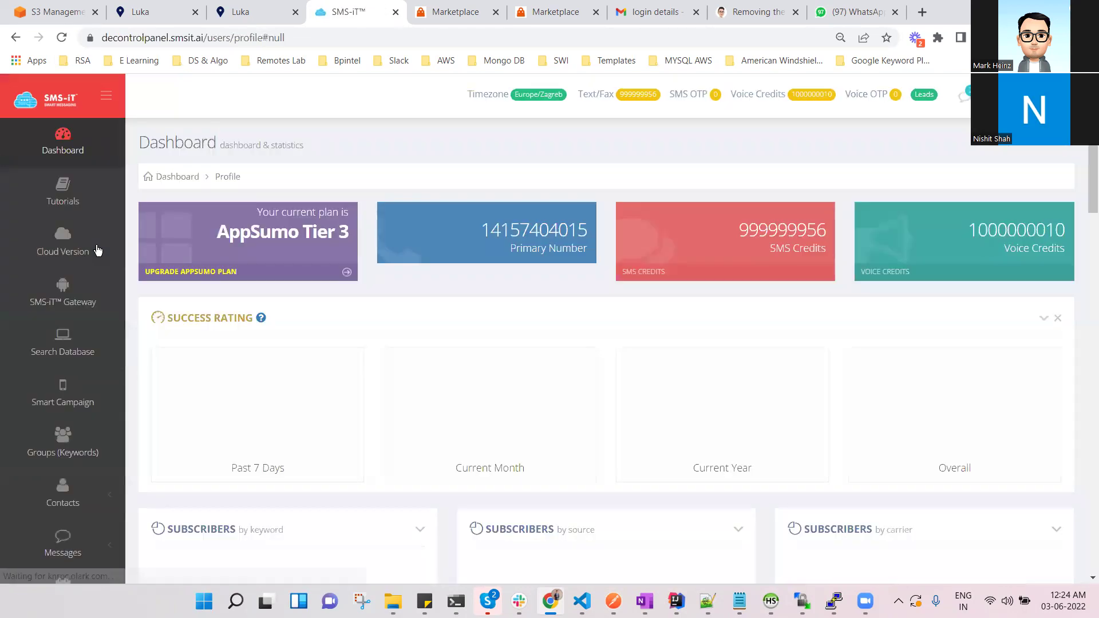
{"action": "scroll", "coordinate": [35, 478], "scroll_direction": "down", "scroll_amount": 10}
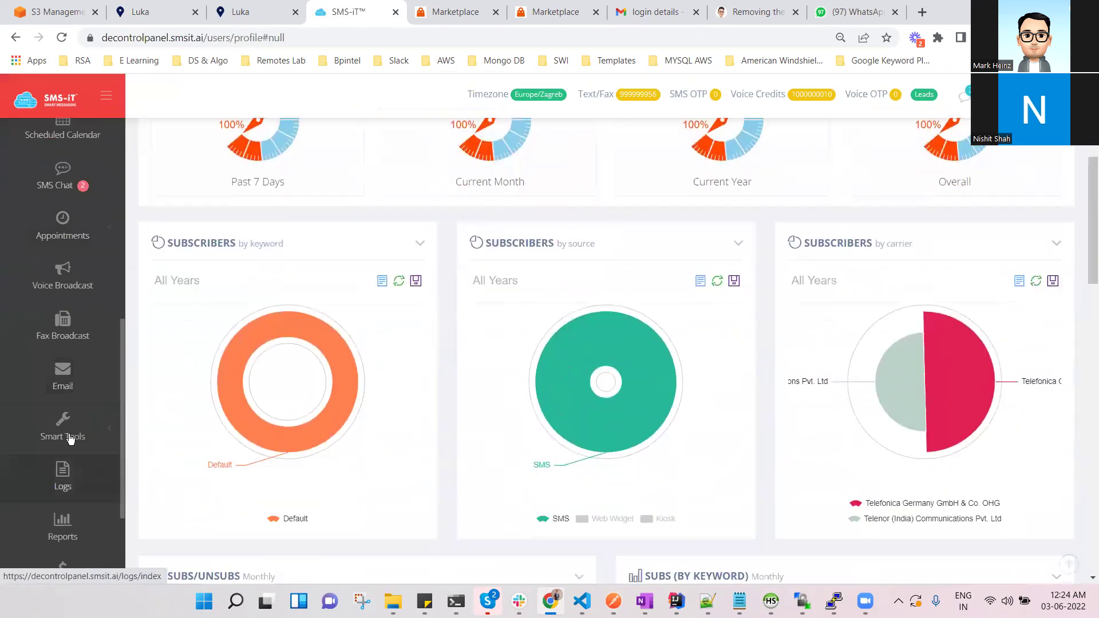
{"action": "scroll", "coordinate": [74, 355], "scroll_direction": "down", "scroll_amount": 2}
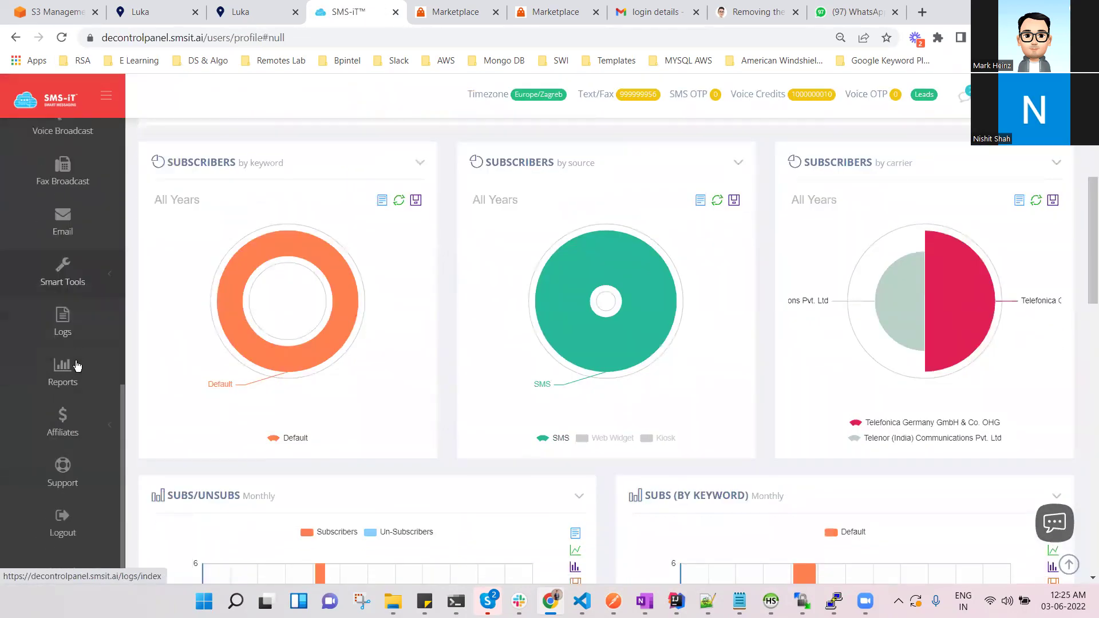
{"action": "scroll", "coordinate": [74, 372], "scroll_direction": "up", "scroll_amount": 3}
{"action": "scroll", "coordinate": [73, 367], "scroll_direction": "up", "scroll_amount": 3}
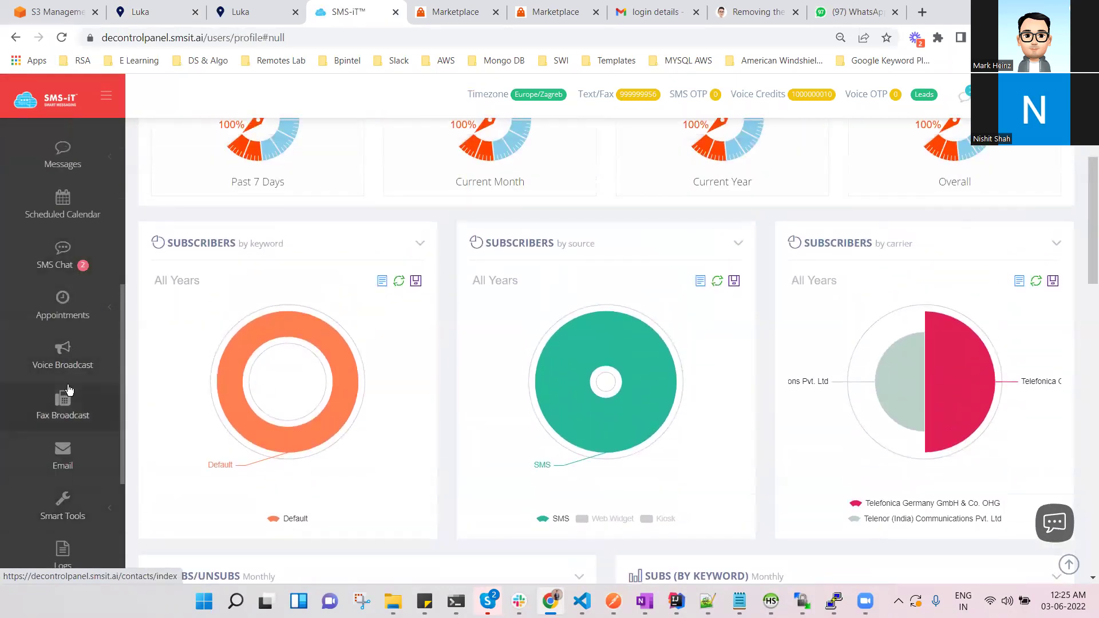
{"action": "scroll", "coordinate": [68, 389], "scroll_direction": "down", "scroll_amount": 3}
{"action": "scroll", "coordinate": [76, 446], "scroll_direction": "up", "scroll_amount": 3}
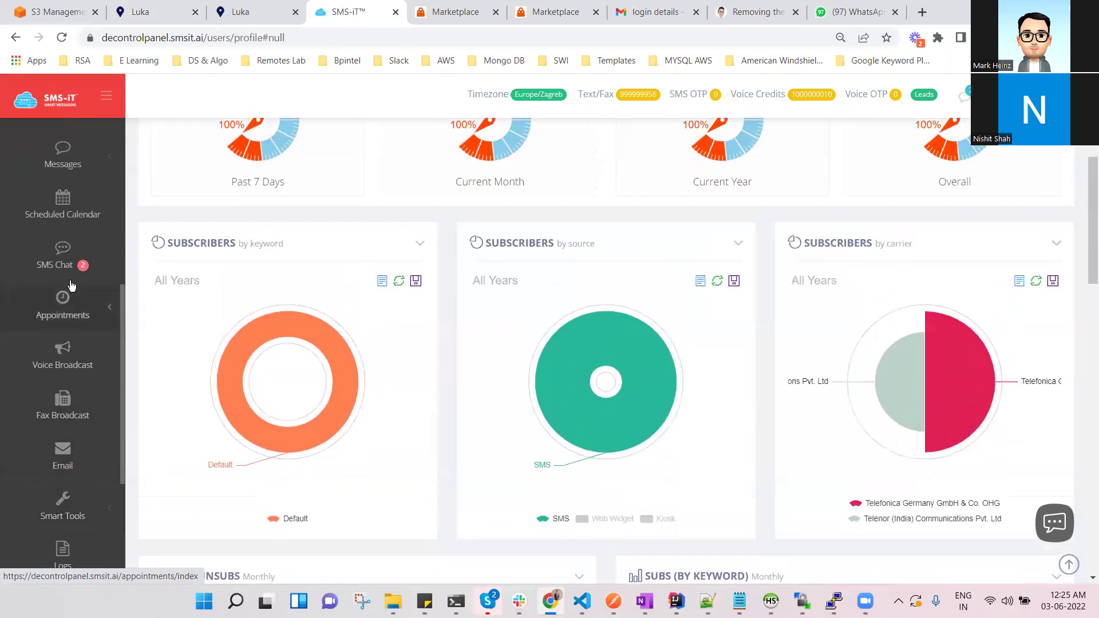
Open SMS Chat and browse contacts, ending on the first one's 'Hi' and 'Hi man' messages.
{"action": "left_click", "coordinate": [74, 260]}
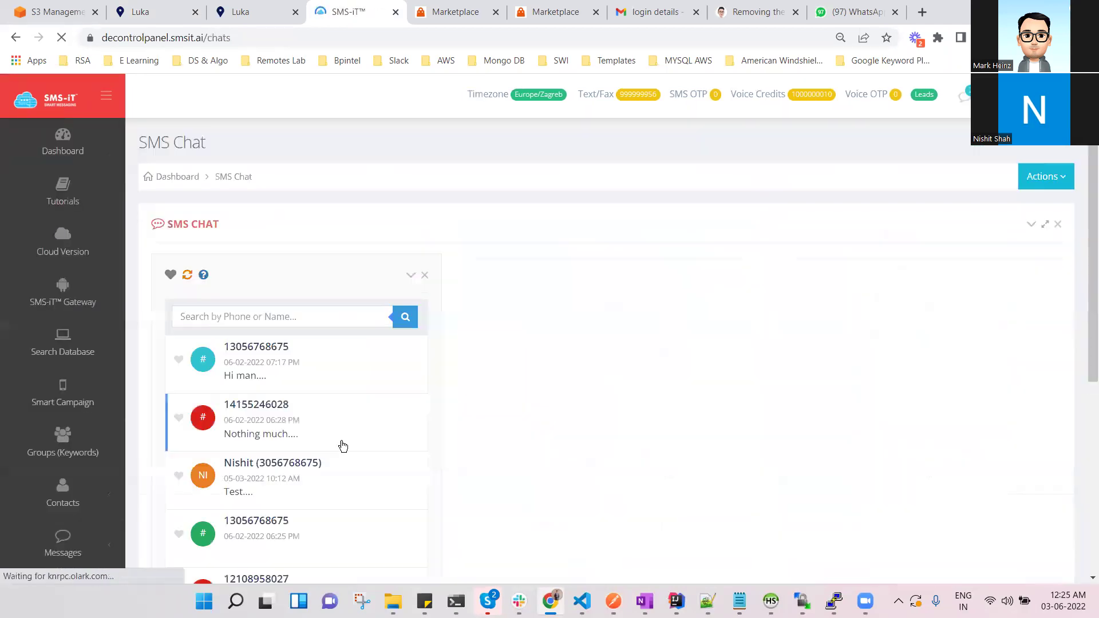
{"action": "left_click", "coordinate": [286, 380]}
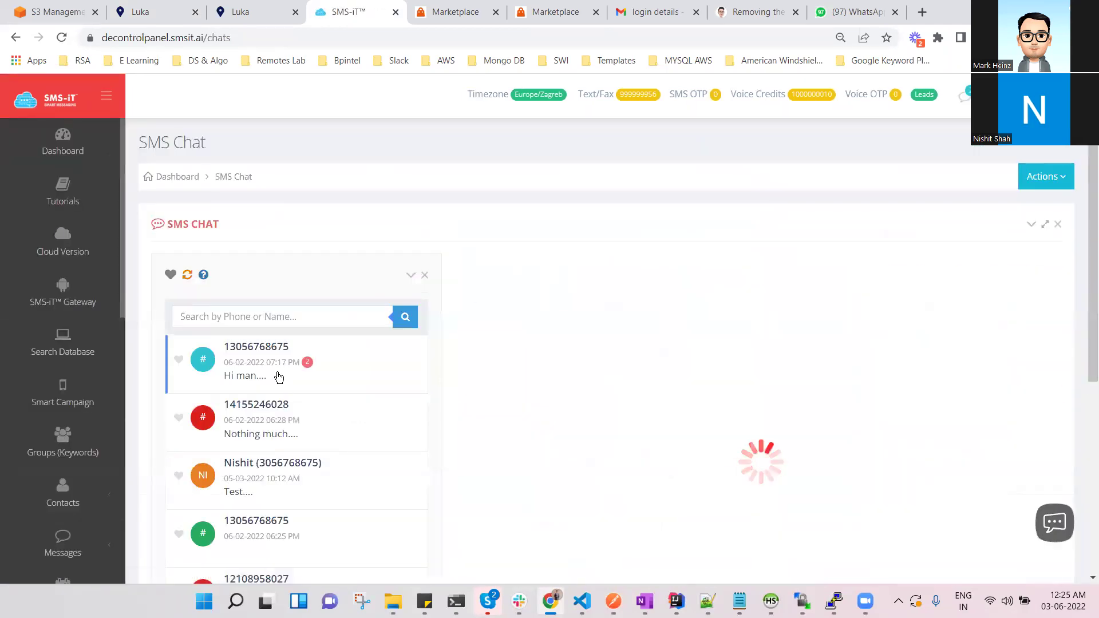
{"action": "left_click", "coordinate": [279, 376]}
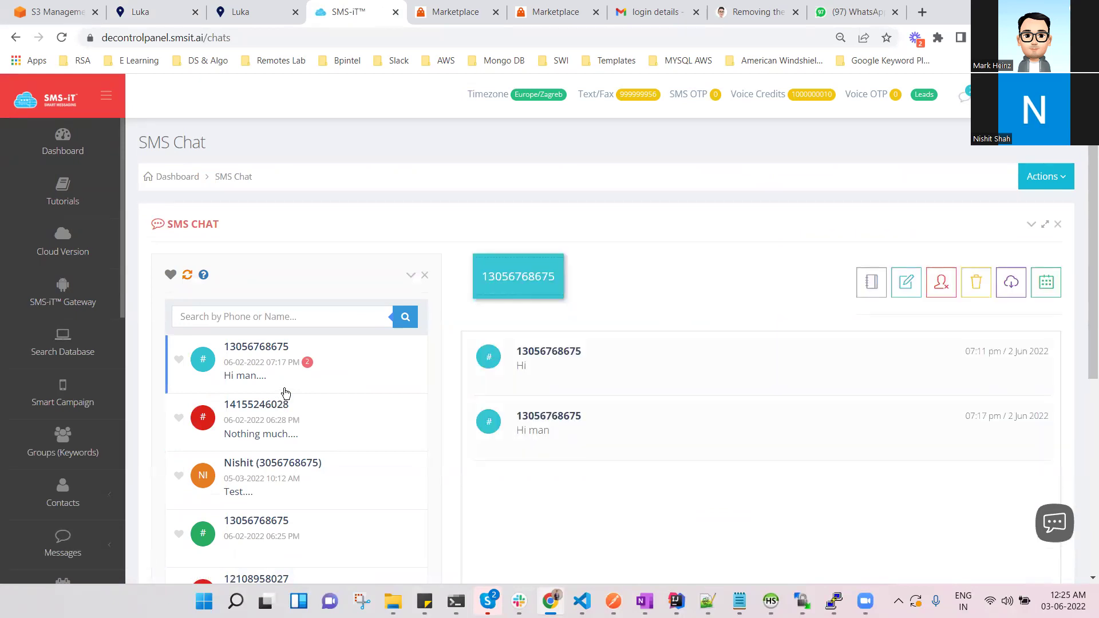
{"action": "scroll", "coordinate": [292, 392], "scroll_direction": "down", "scroll_amount": 3}
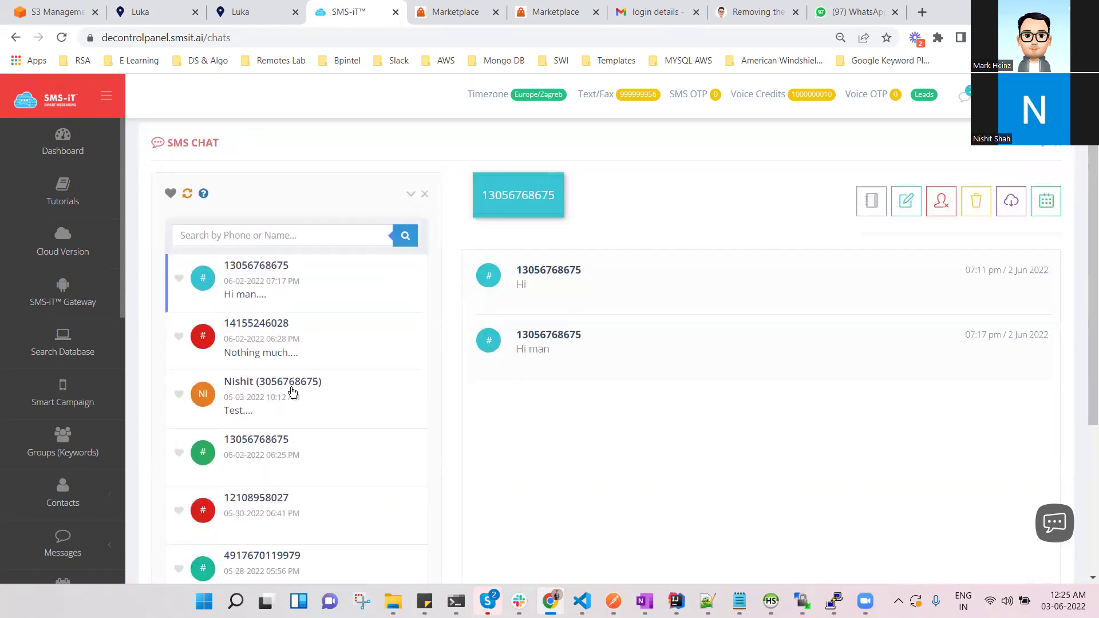
{"action": "scroll", "coordinate": [292, 392], "scroll_direction": "up", "scroll_amount": 2}
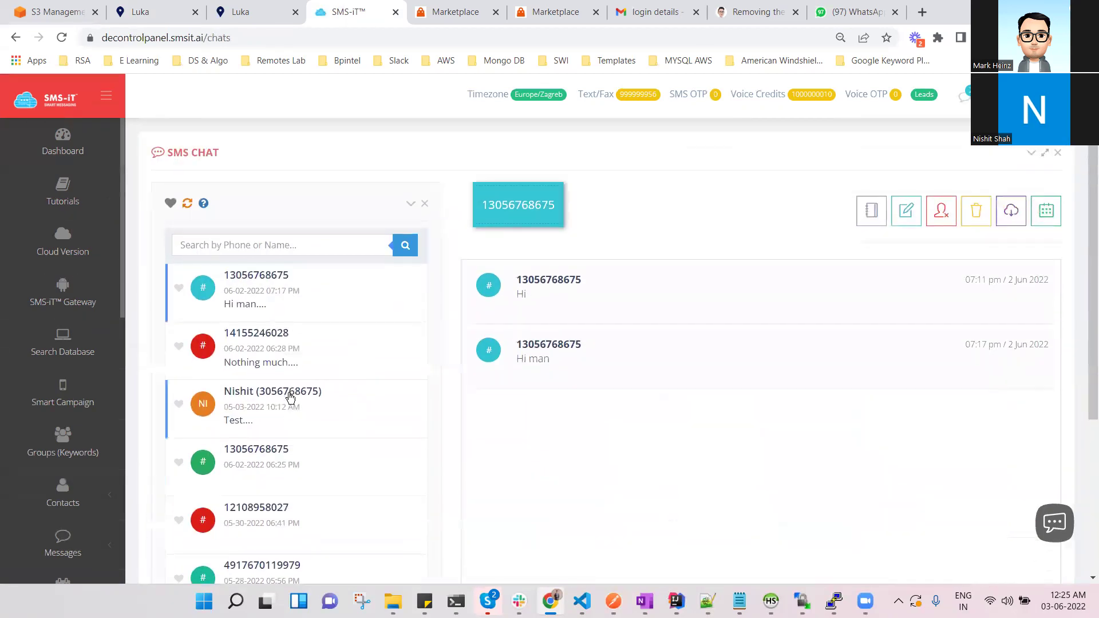
{"action": "left_click", "coordinate": [288, 401]}
{"action": "left_click", "coordinate": [260, 358]}
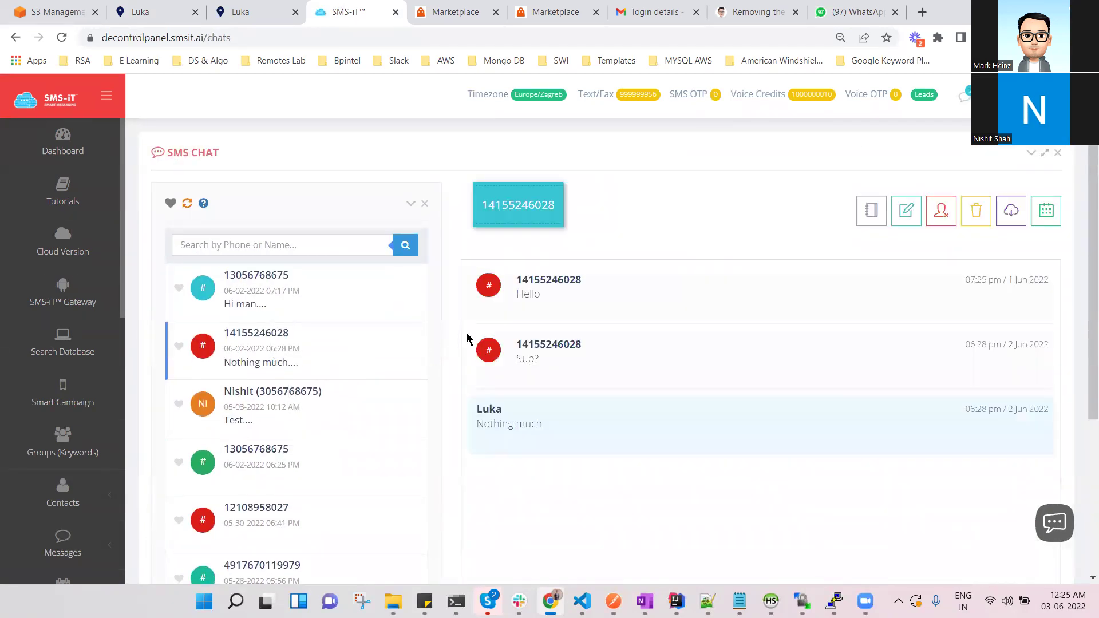
{"action": "left_click", "coordinate": [312, 276]}
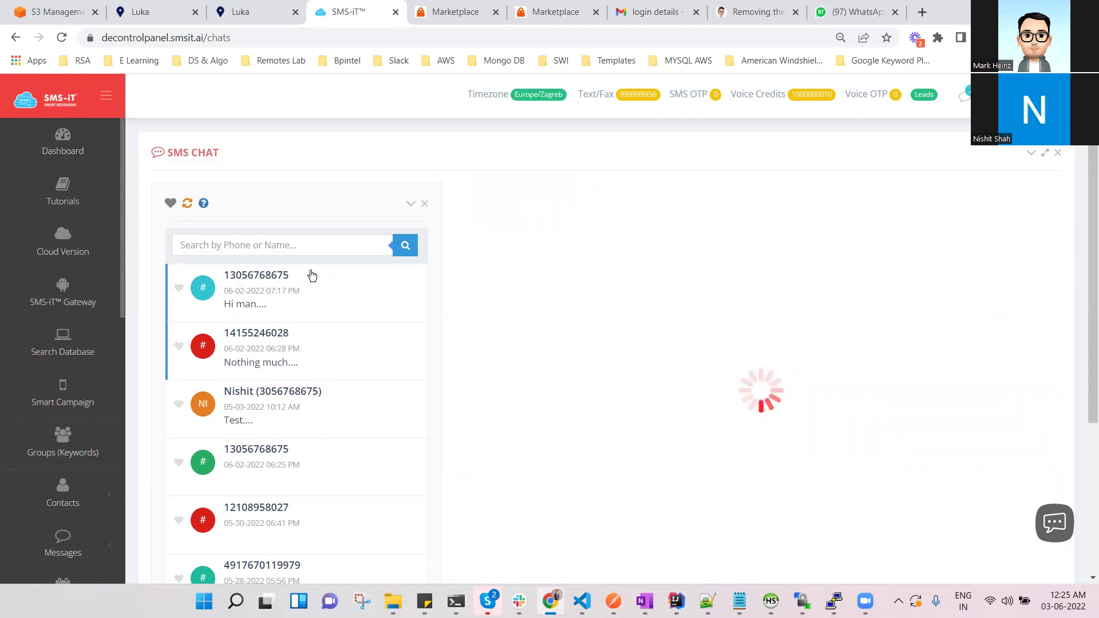
{"action": "scroll", "coordinate": [109, 335], "scroll_direction": "down", "scroll_amount": 3}
{"action": "scroll", "coordinate": [109, 335], "scroll_direction": "up", "scroll_amount": 3}
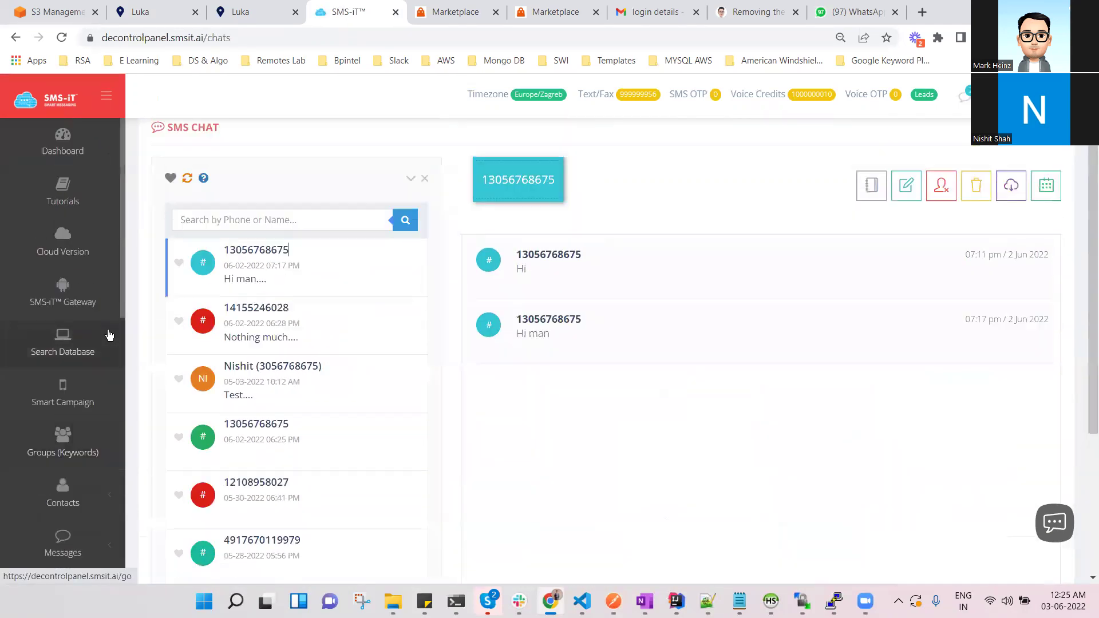
{"action": "scroll", "coordinate": [109, 335], "scroll_direction": "down", "scroll_amount": 5}
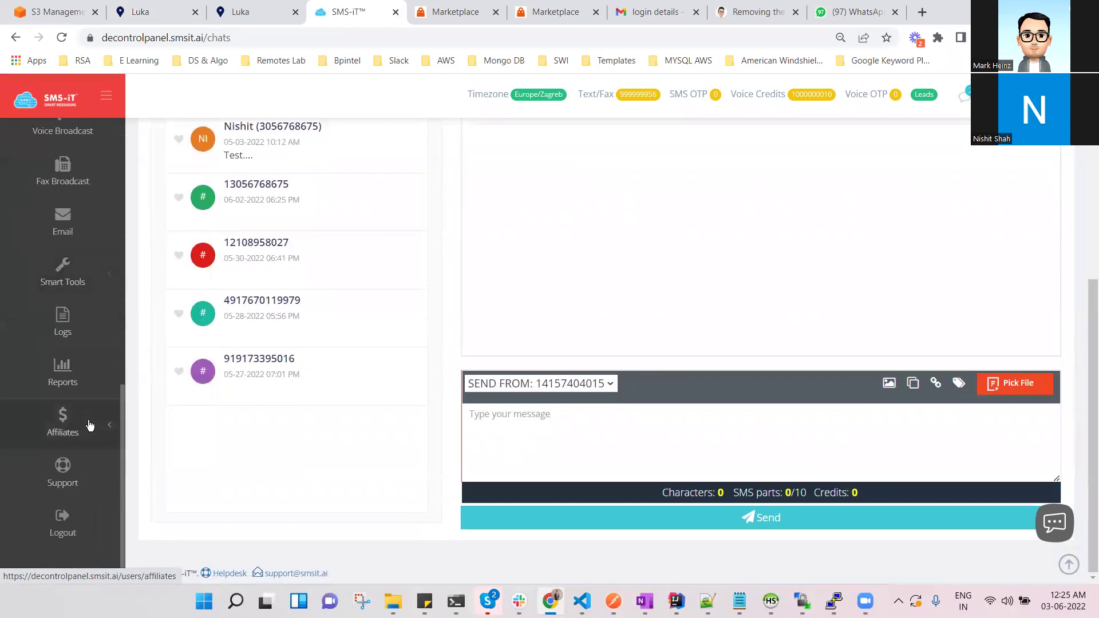
Open Logs and switch the log type from SMS Inbox to Single SMS Outbox.
{"action": "left_click", "coordinate": [63, 327]}
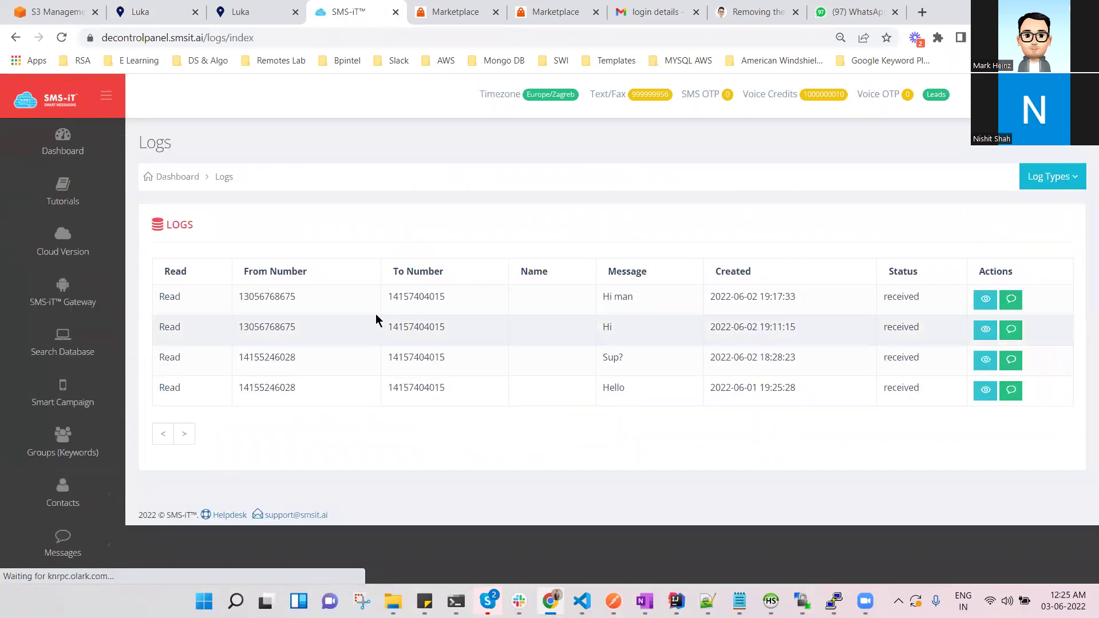
{"action": "left_click", "coordinate": [1049, 177]}
{"action": "left_click", "coordinate": [1051, 187]}
{"action": "left_click", "coordinate": [1051, 187]}
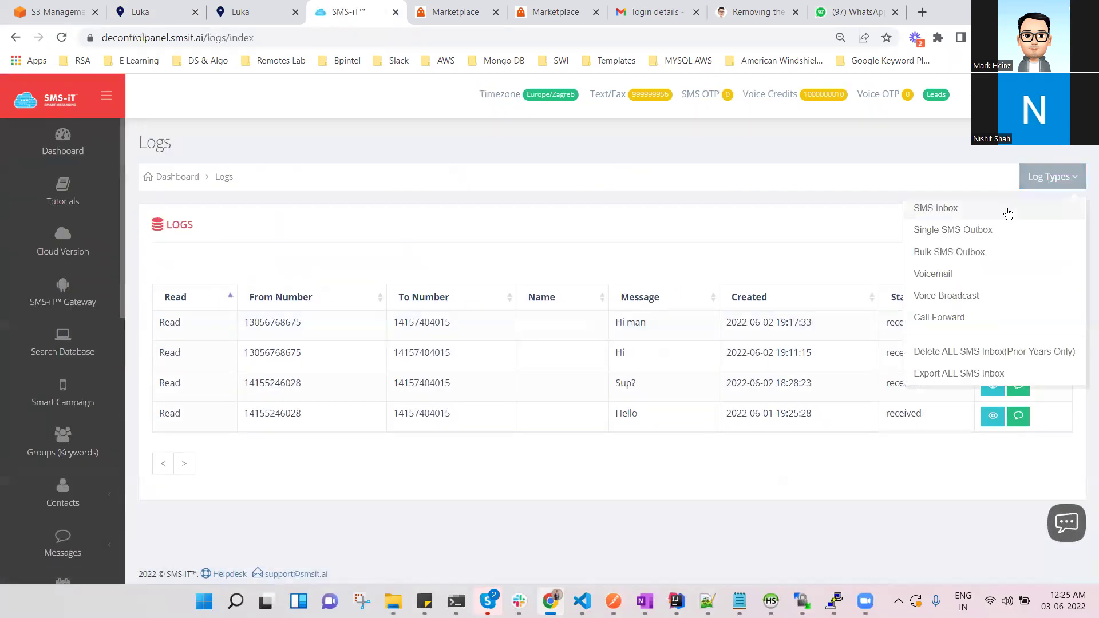
{"action": "left_click", "coordinate": [954, 215]}
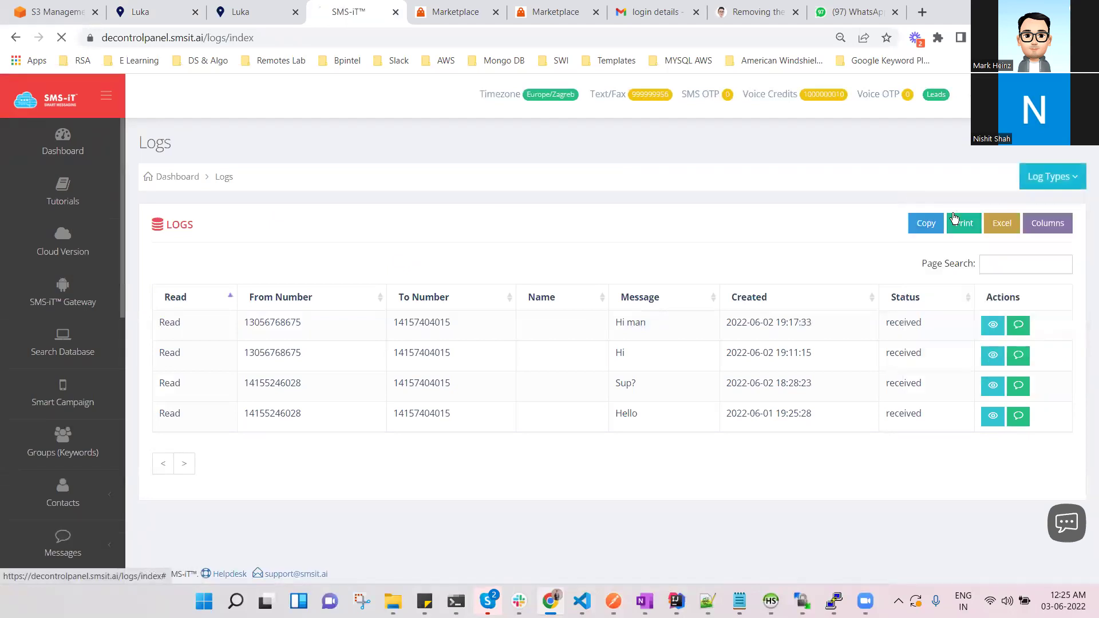
{"action": "left_click", "coordinate": [1053, 177]}
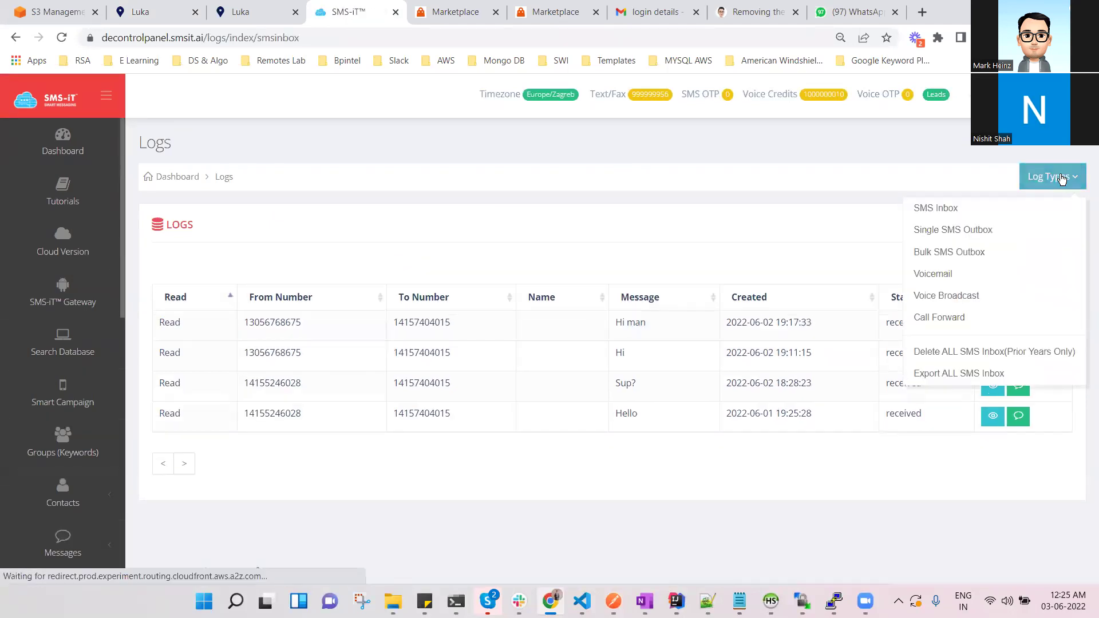
{"action": "left_click", "coordinate": [973, 229]}
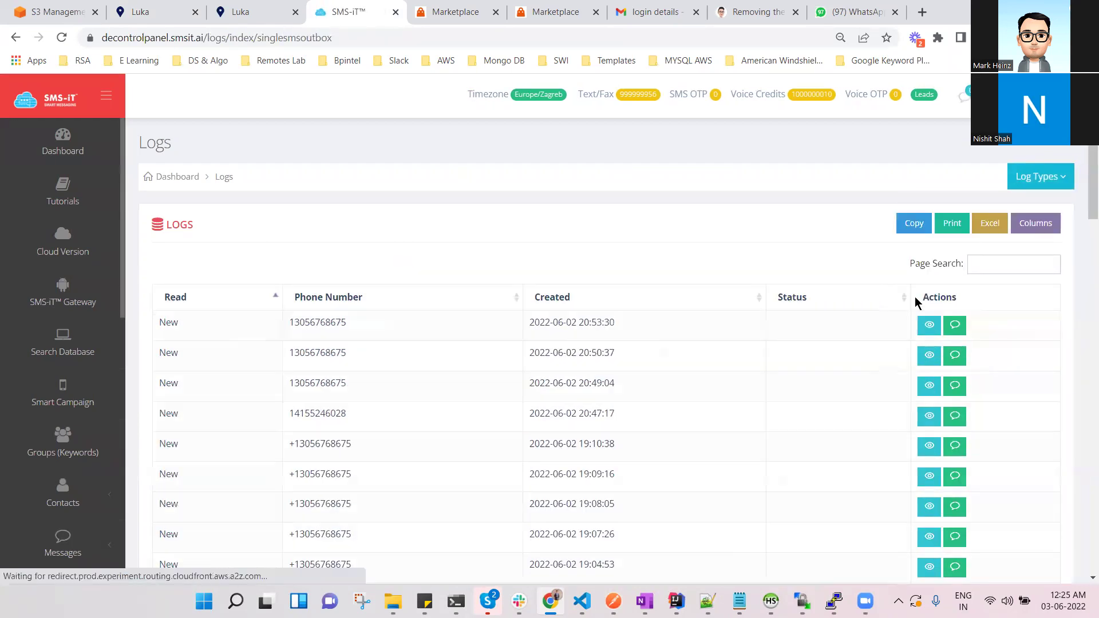
View the newest outbox entry's details and select its logged 'Hi Test' text message.
{"action": "left_click", "coordinate": [930, 325]}
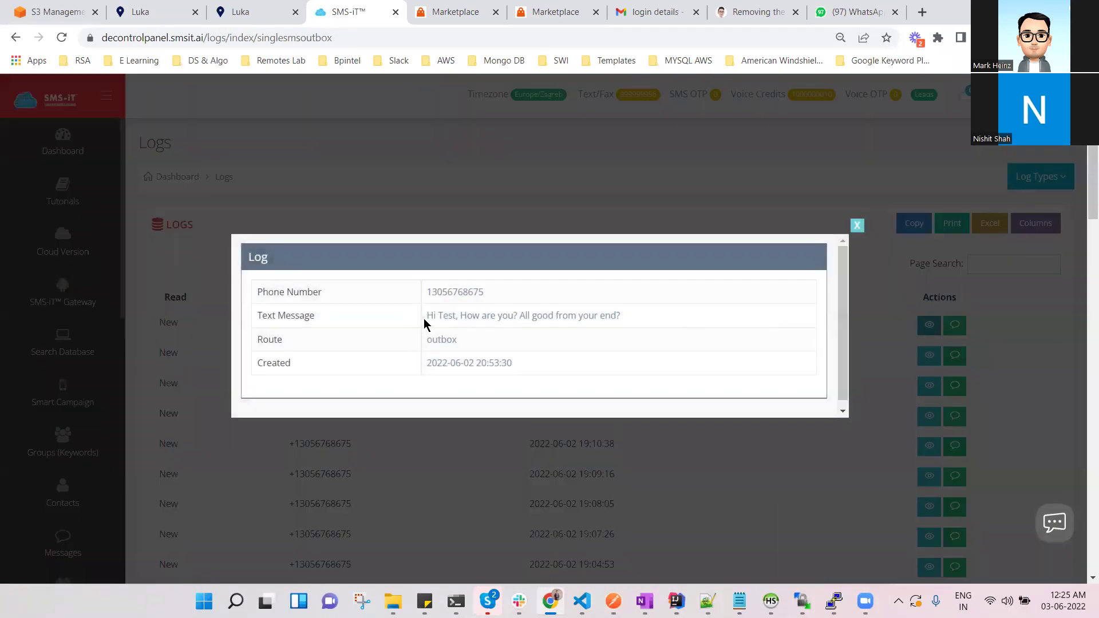
{"action": "left_click_drag", "start_coordinate": [428, 319], "coordinate": [649, 326]}
{"action": "triple_click", "coordinate": [627, 319]}
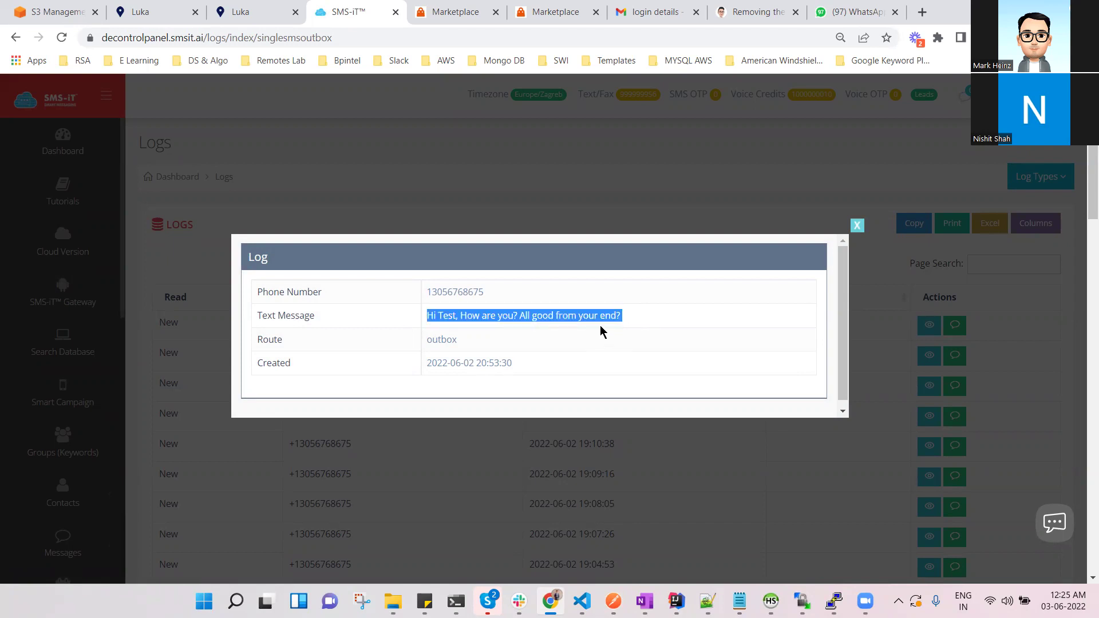
{"action": "triple_click", "coordinate": [561, 316]}
{"action": "triple_click", "coordinate": [544, 314]}
{"action": "triple_click", "coordinate": [451, 316]}
Close the Log details modal and return to SMS Chat.
{"action": "left_click", "coordinate": [857, 226]}
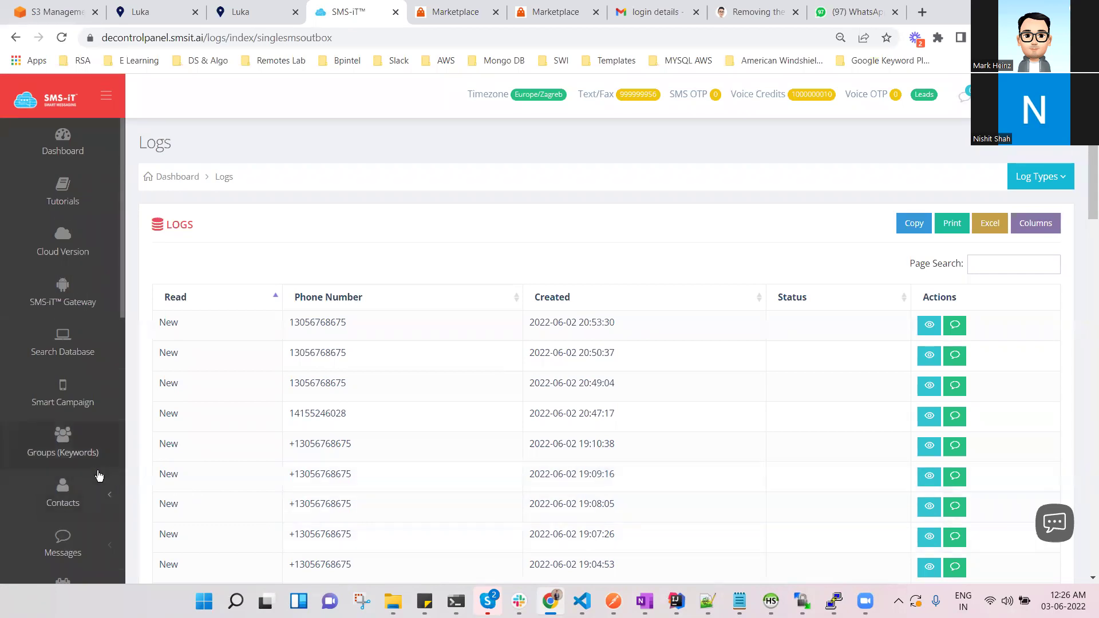
{"action": "scroll", "coordinate": [115, 485], "scroll_direction": "down", "scroll_amount": 5}
{"action": "left_click", "coordinate": [60, 315]}
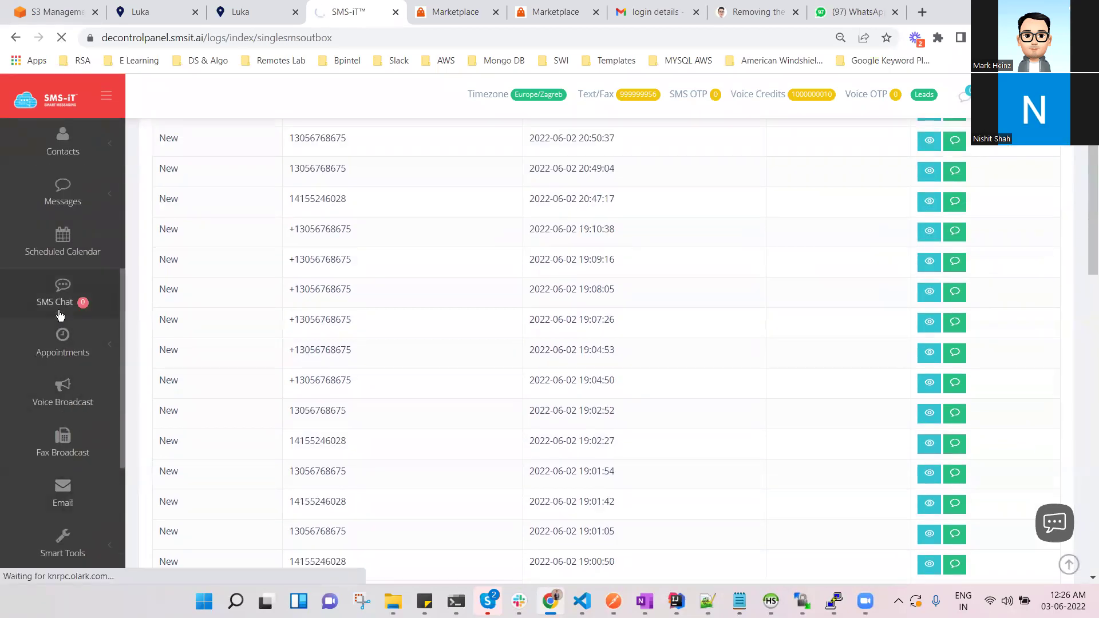